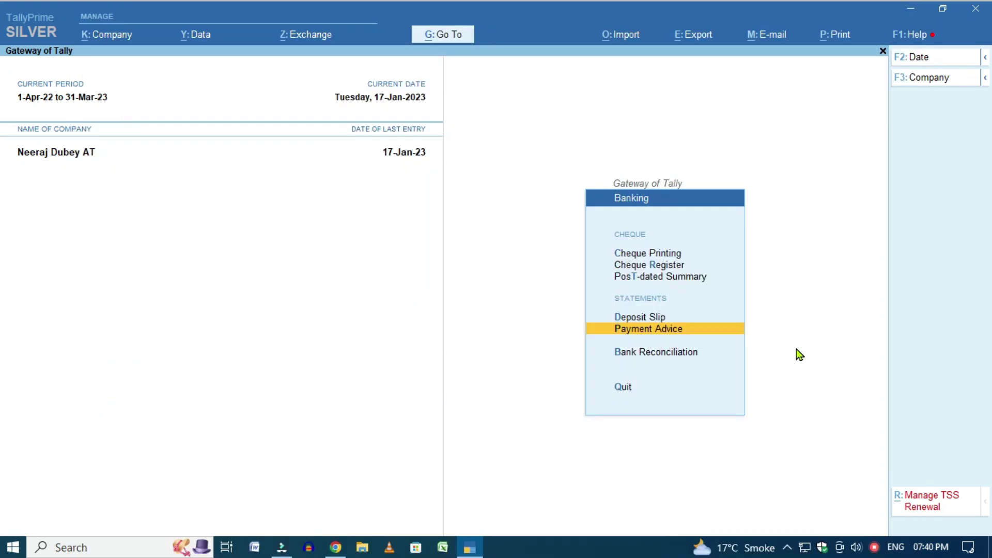
Return from the current submenu to the Gateway of Tally and open the Banking utilities.
key("Escape")
key("Home")
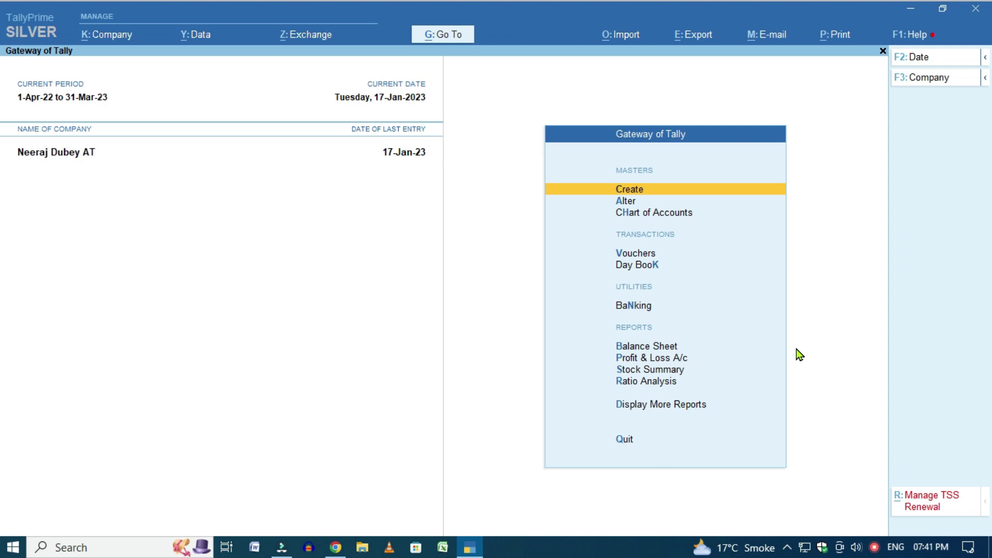
key("Down")
key("Down")
key("Down")
key("Down")
key("Down")
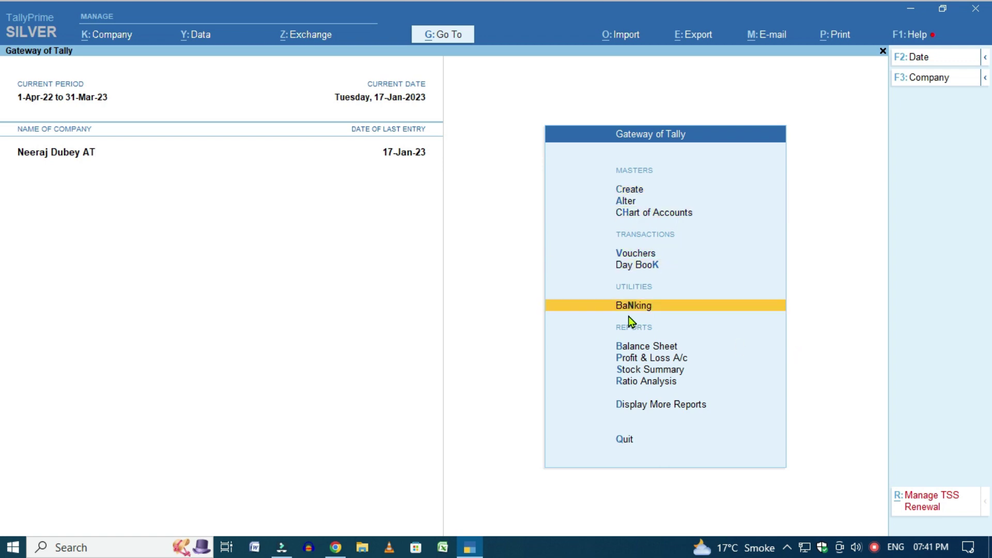
key("Return")
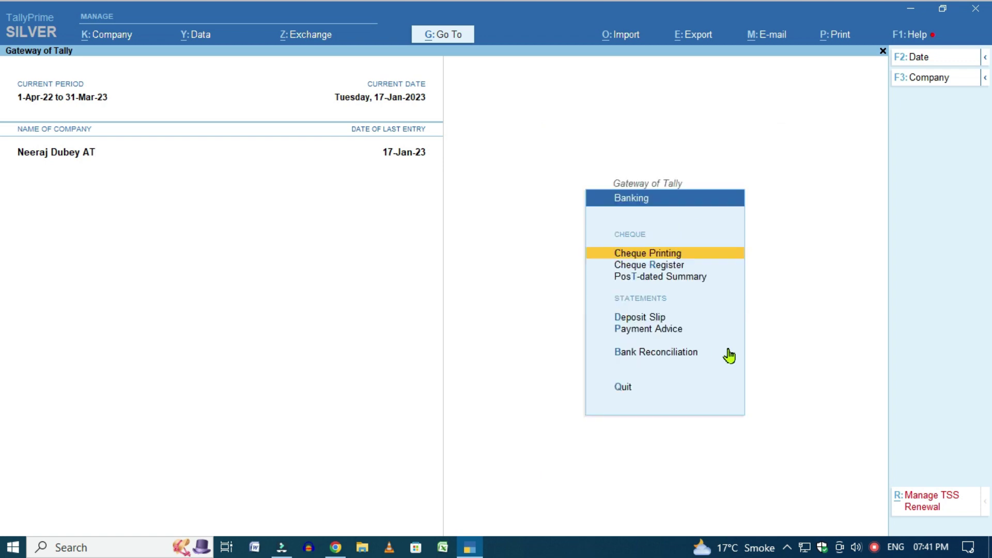
Open the Payment Advice report for the ledger NIJANAND LOGISTICS.
key("Down")
key("Down")
key("Down")
key("Down")
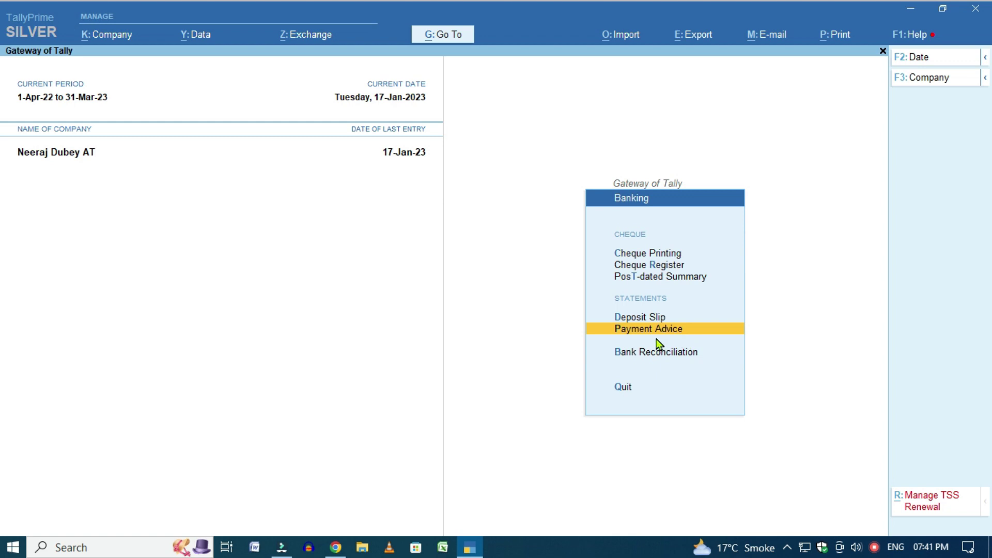
key("Return")
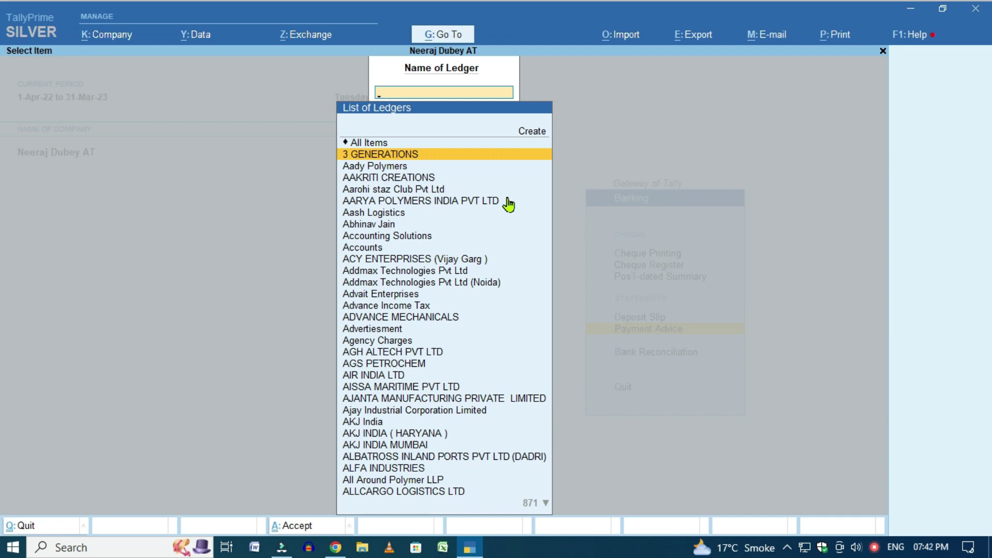
type("Nijan")
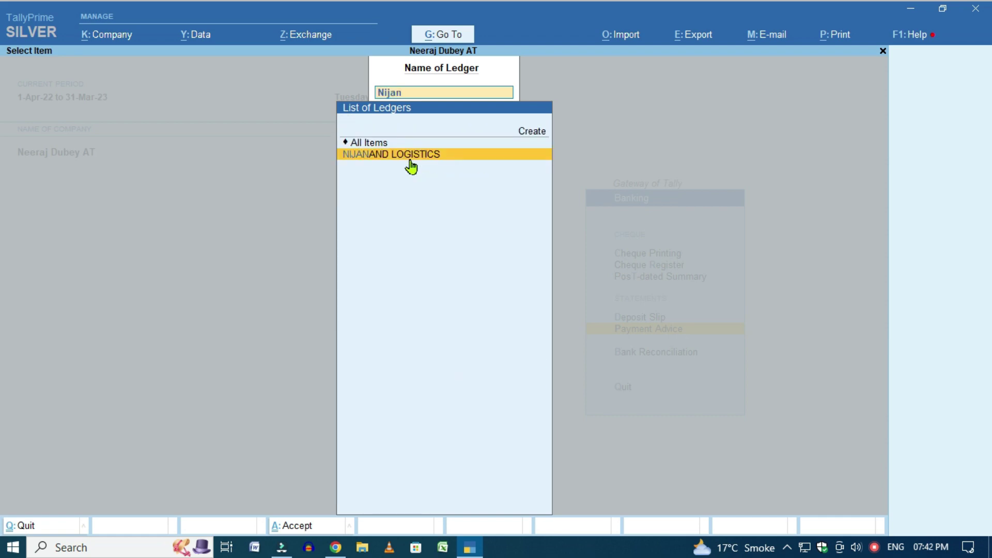
key("Return")
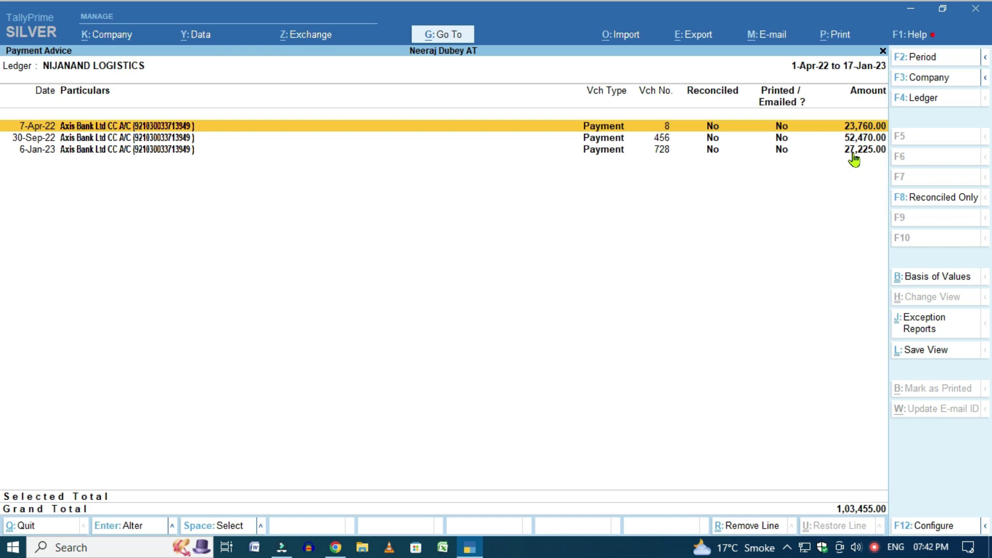
Open the 6-Jan-23 payment voucher from the Payment Advice report.
key("Down")
key("Down")
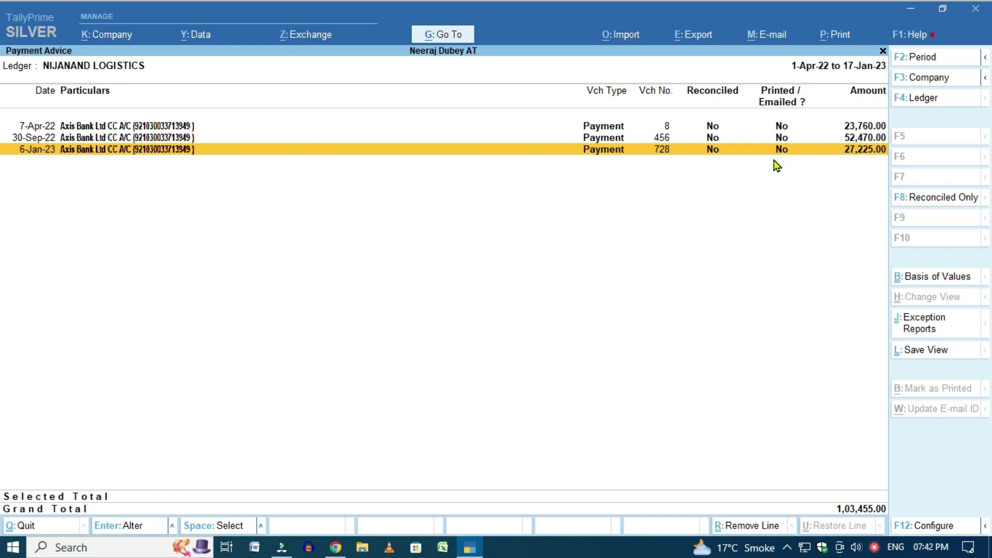
key("Return")
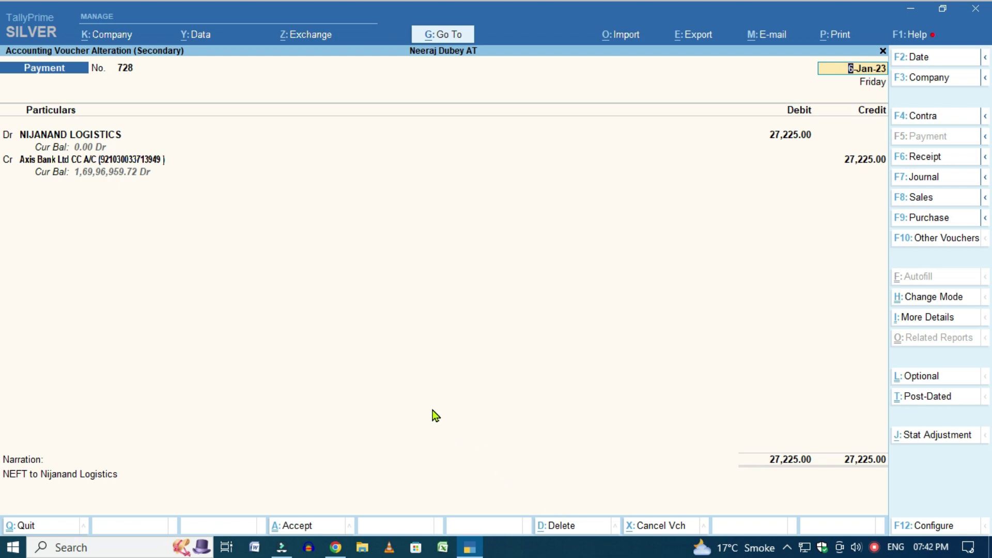
Show the voucher's full list of print configuration options and set Print Payment Advice to Yes.
key("ctrl+p")
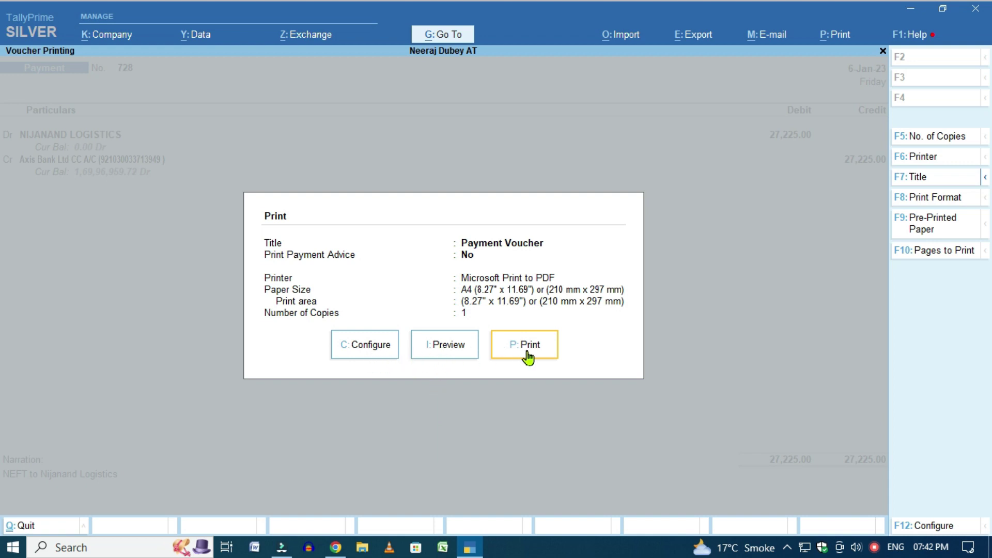
left_click(372, 350)
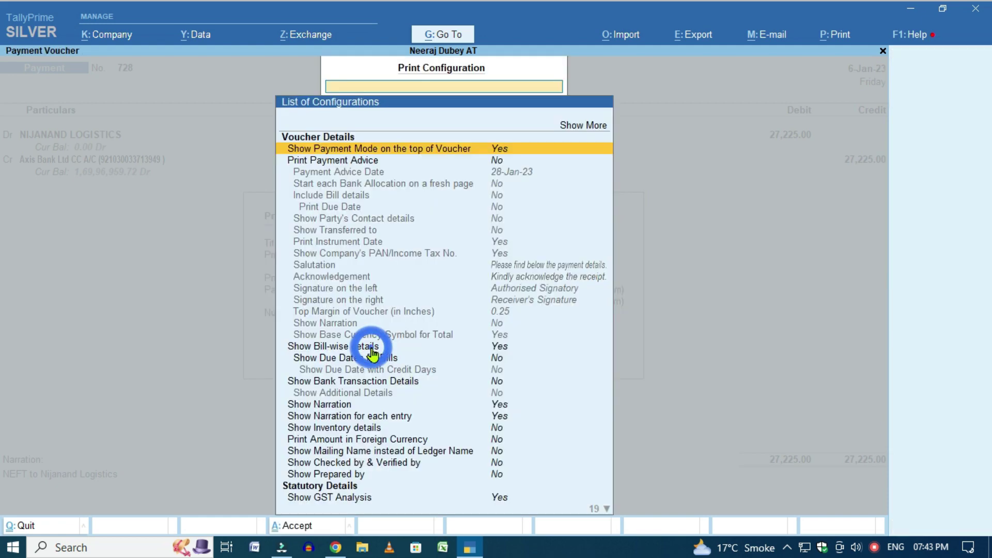
left_click(579, 126)
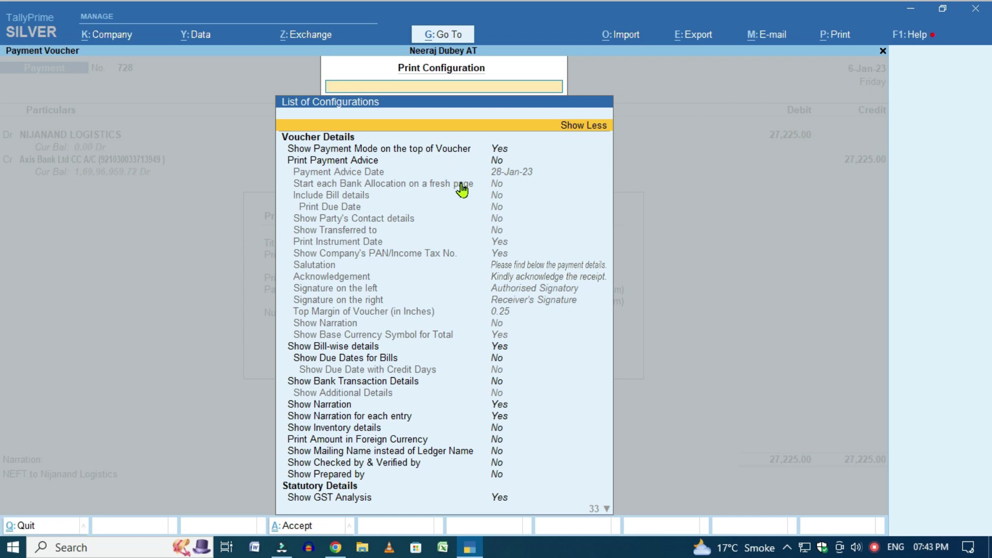
left_click(503, 157)
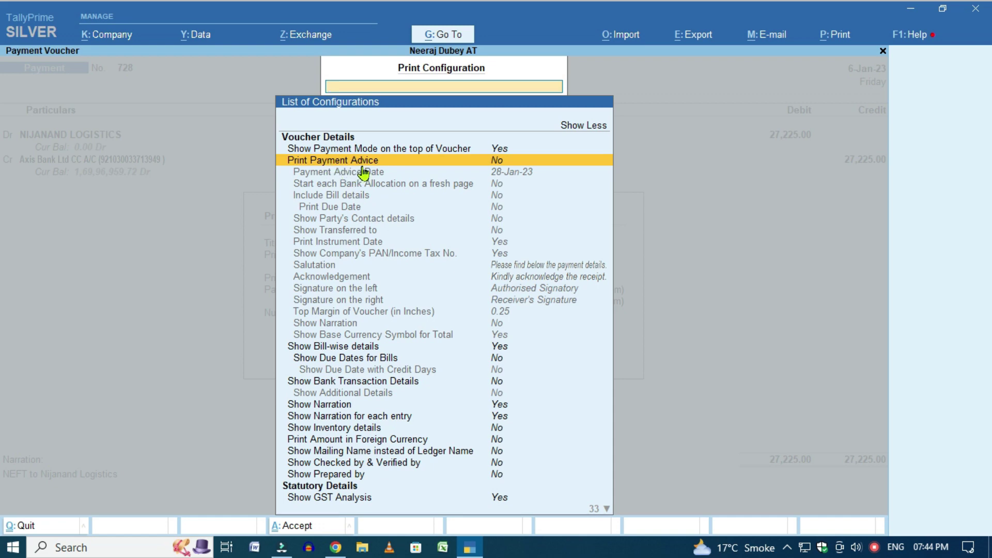
key("Return")
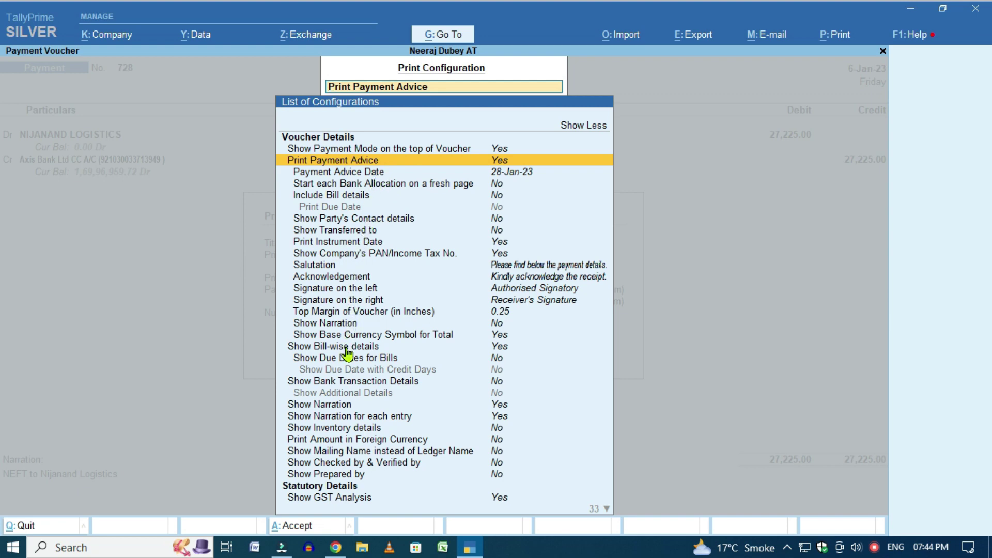
Check the Payment Advice Date setting and accept 28-Jan-23.
left_click(379, 177)
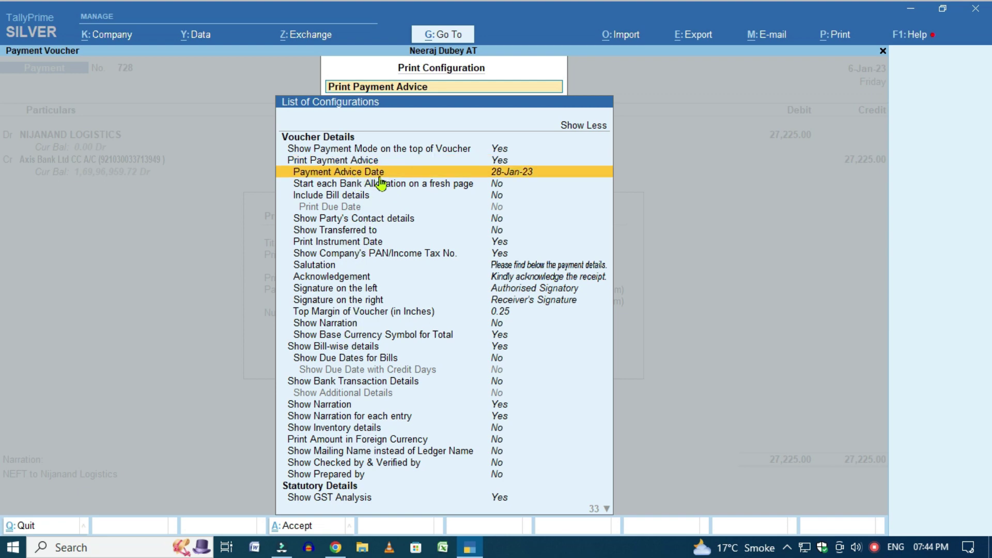
left_click(499, 174)
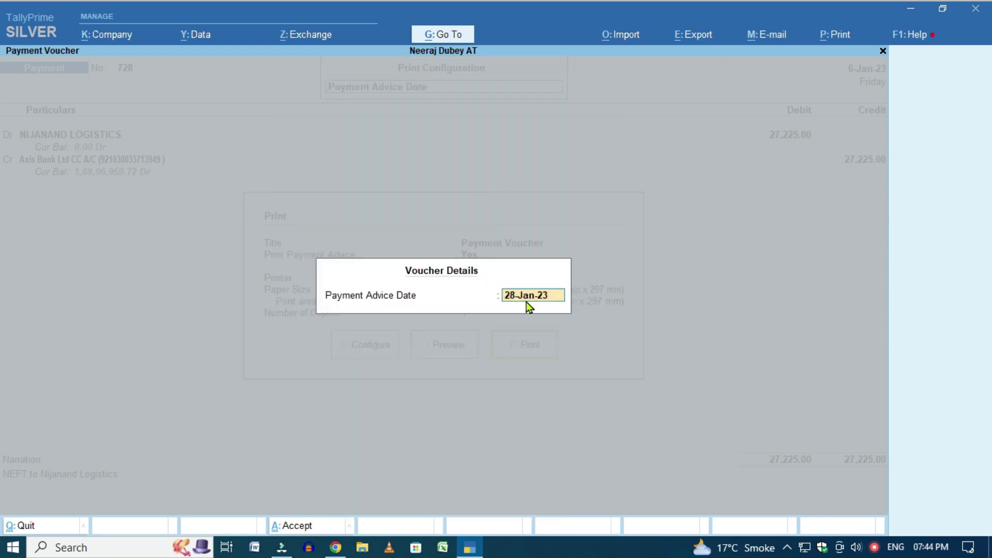
key("Return")
Enable a fresh page for each bank allocation, bill details, due date, party's contact details and Show Transferred to for the payment advice.
key("Down")
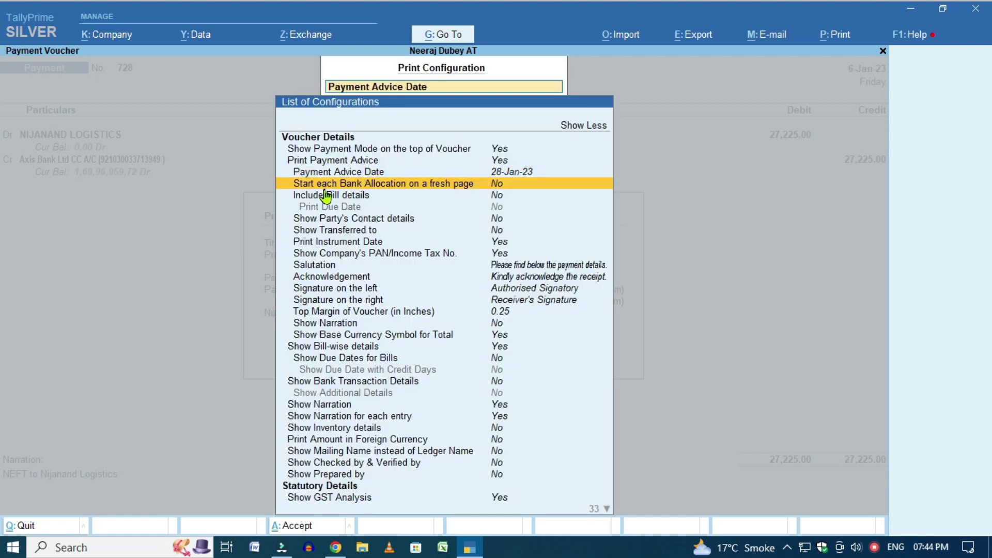
left_click(458, 189)
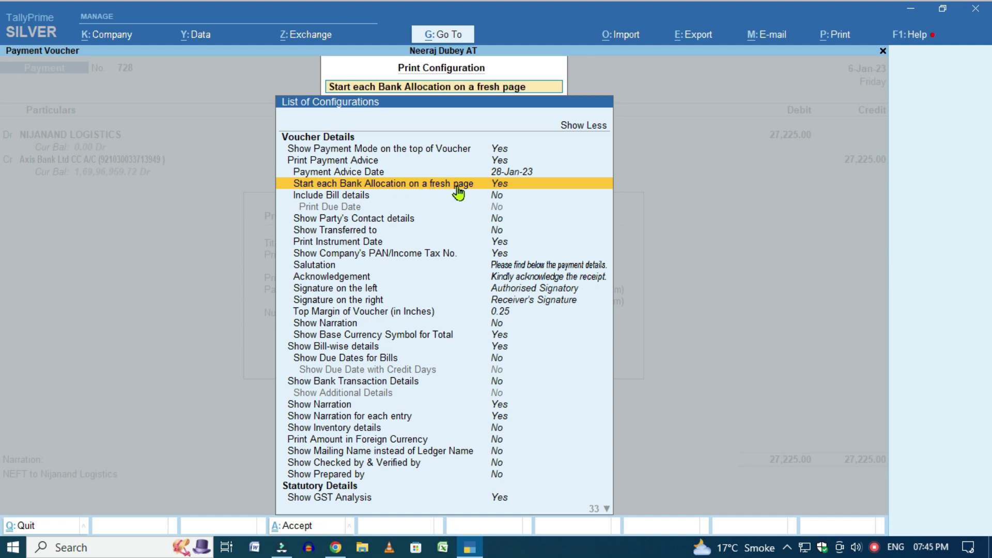
left_click(376, 203)
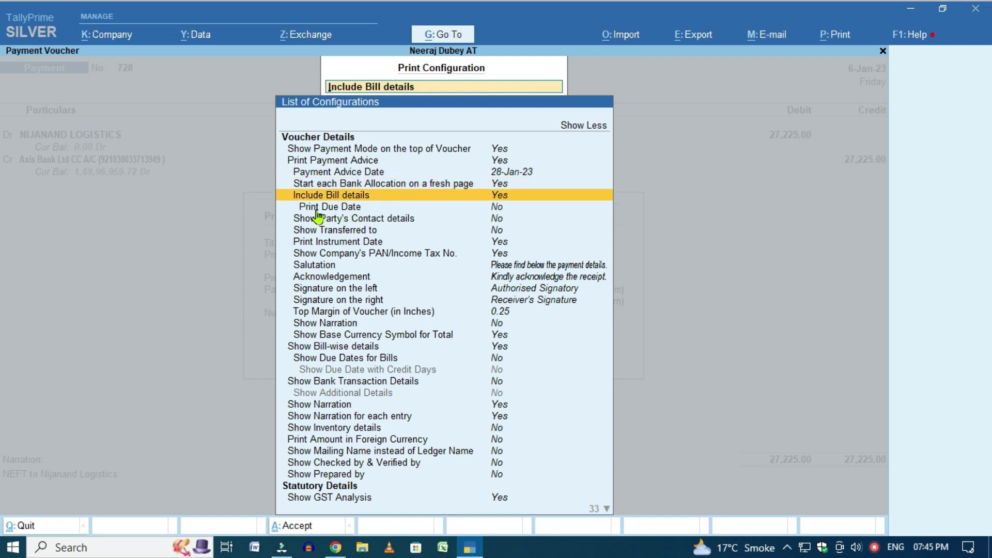
left_click(377, 212)
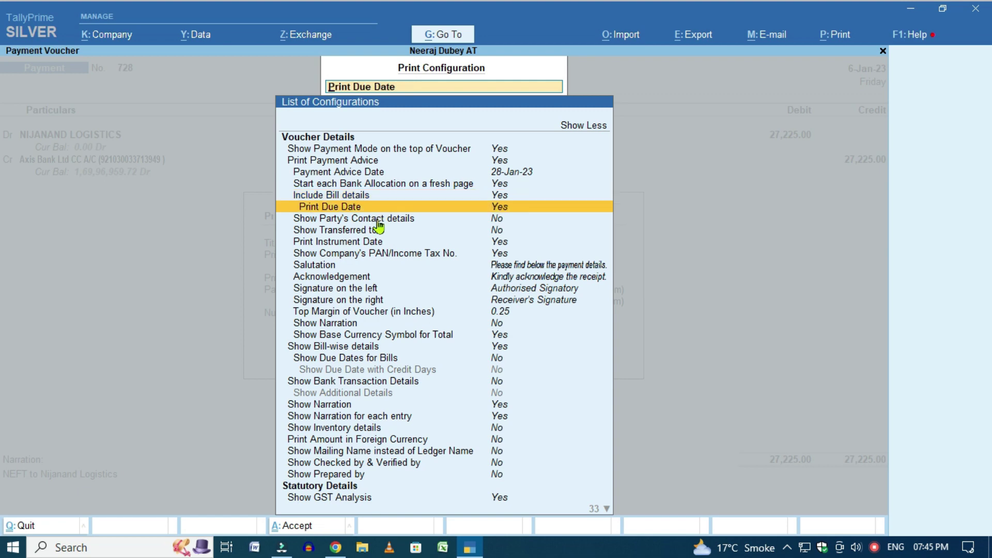
left_click(548, 225)
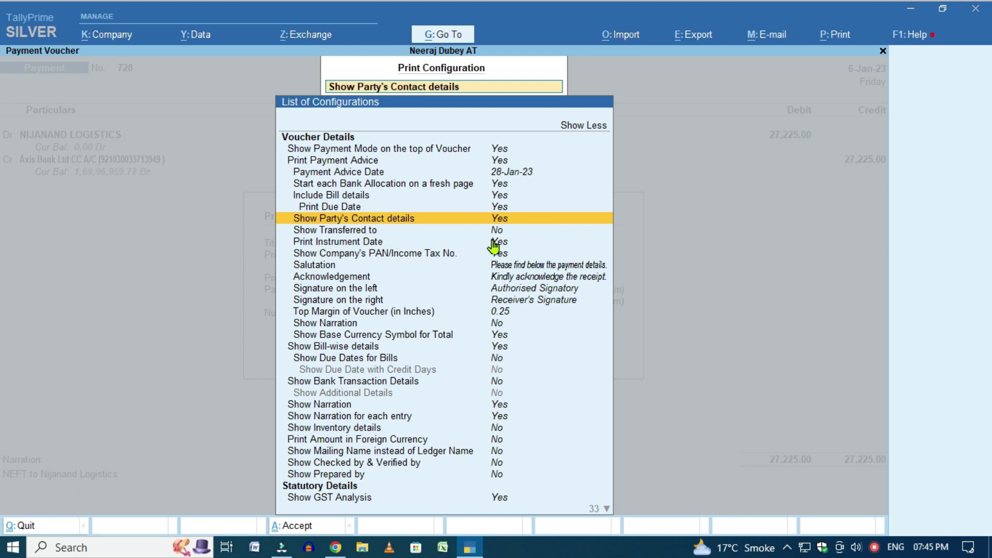
key("Down")
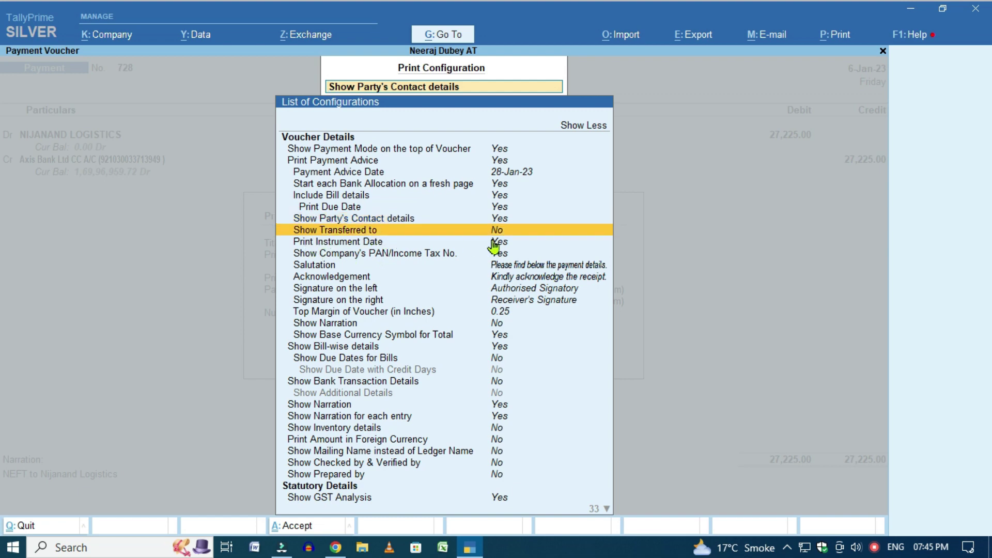
key("Return")
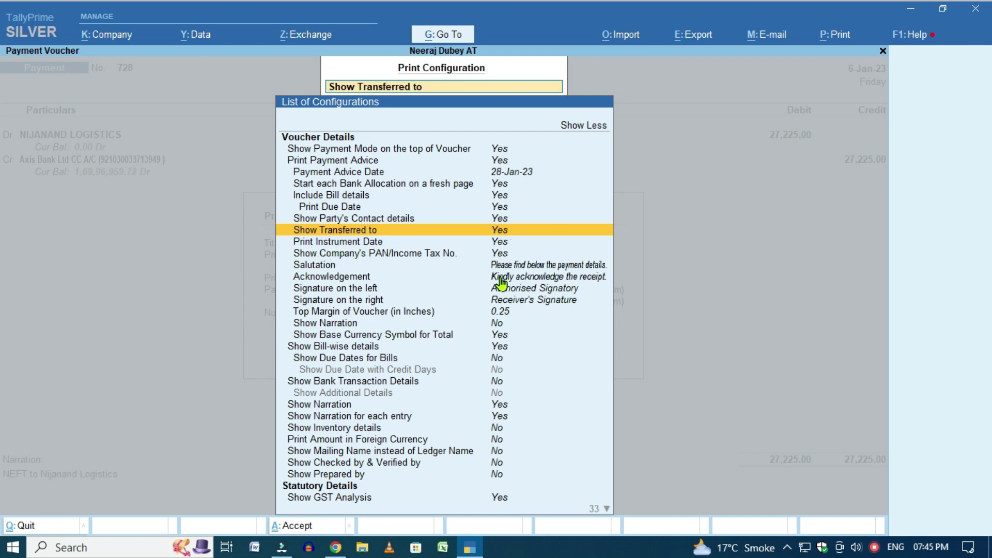
Review the Salutation and Acknowledgement texts configured for the payment advice.
key("Down")
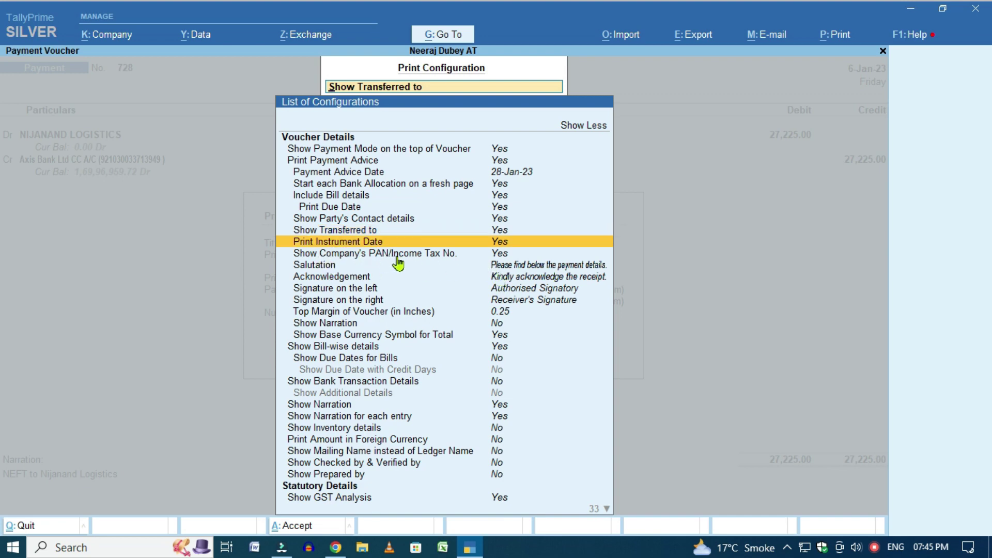
key("Down")
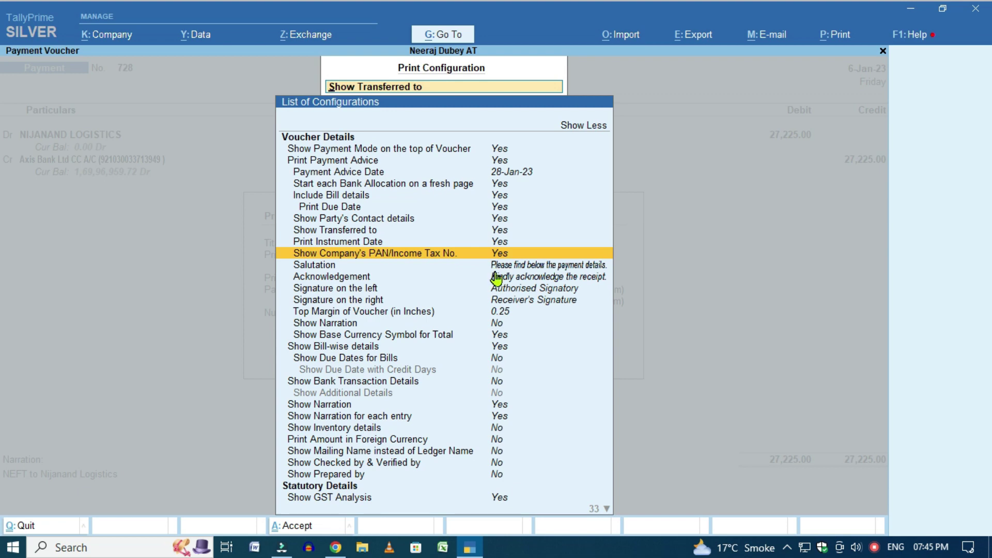
key("Down")
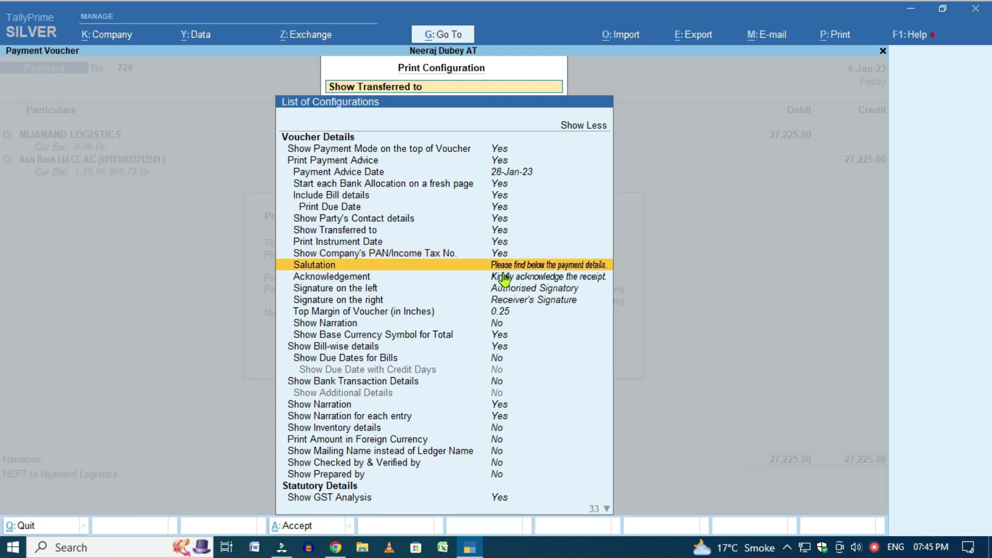
key("Return")
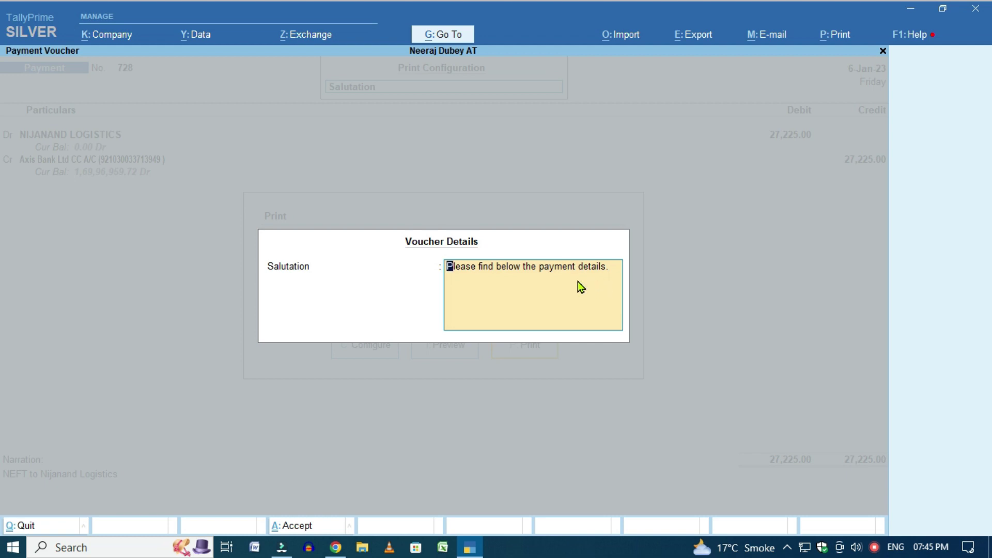
key("Escape")
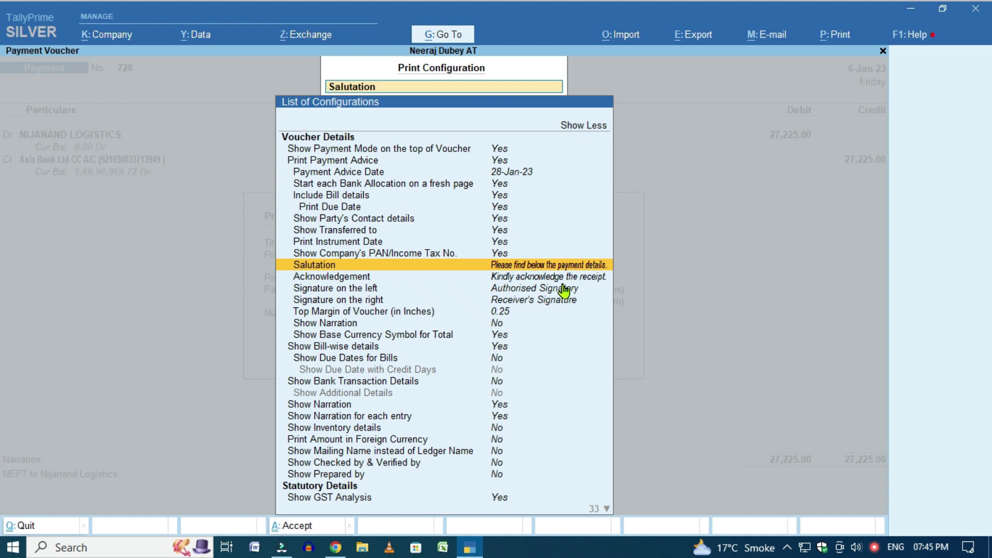
key("Down")
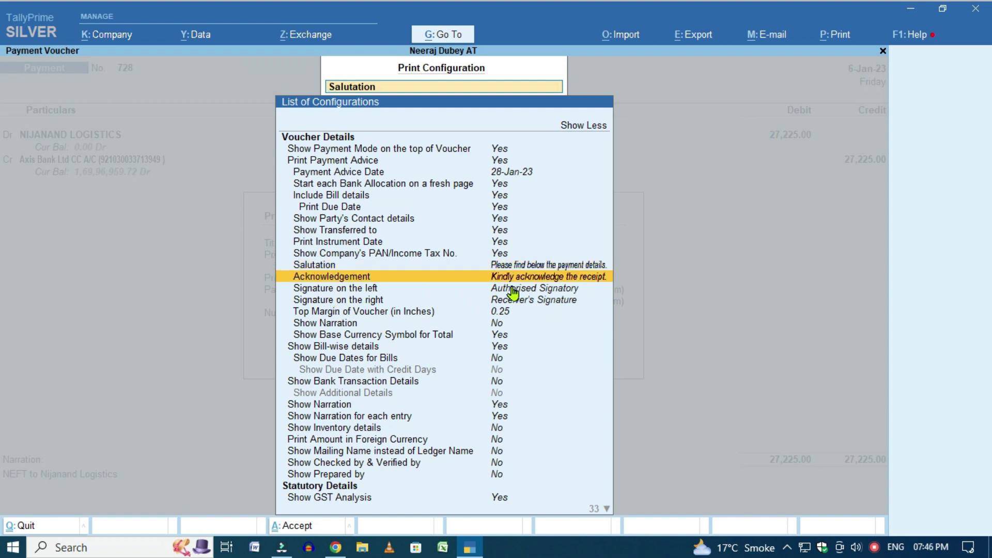
key("Return")
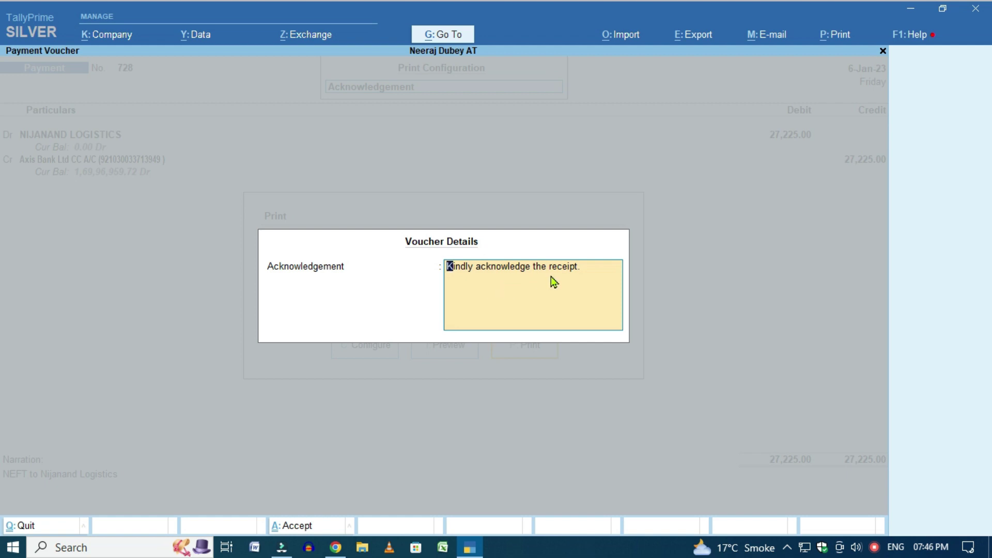
key("Return")
Review the left and right signature texts configured for the payment advice.
key("Down")
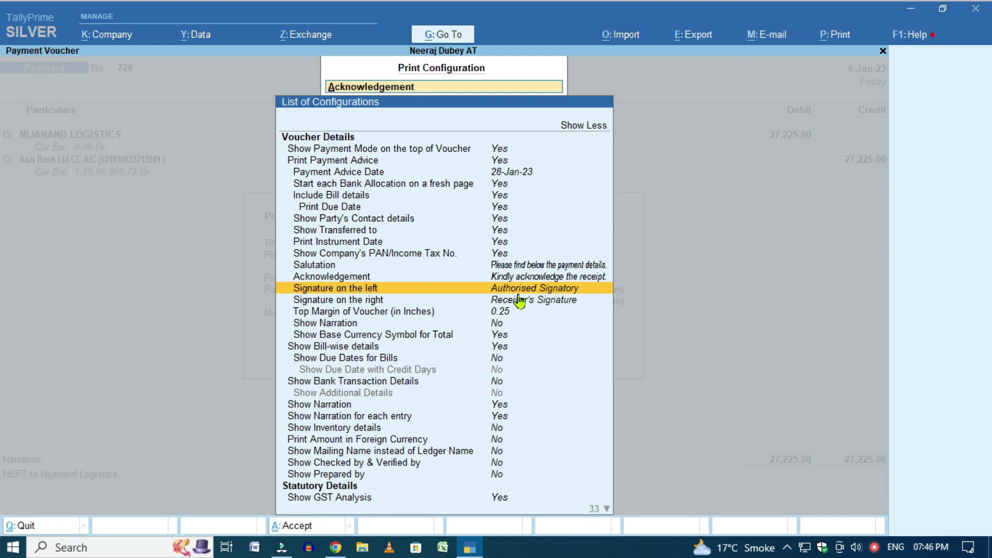
key("Return")
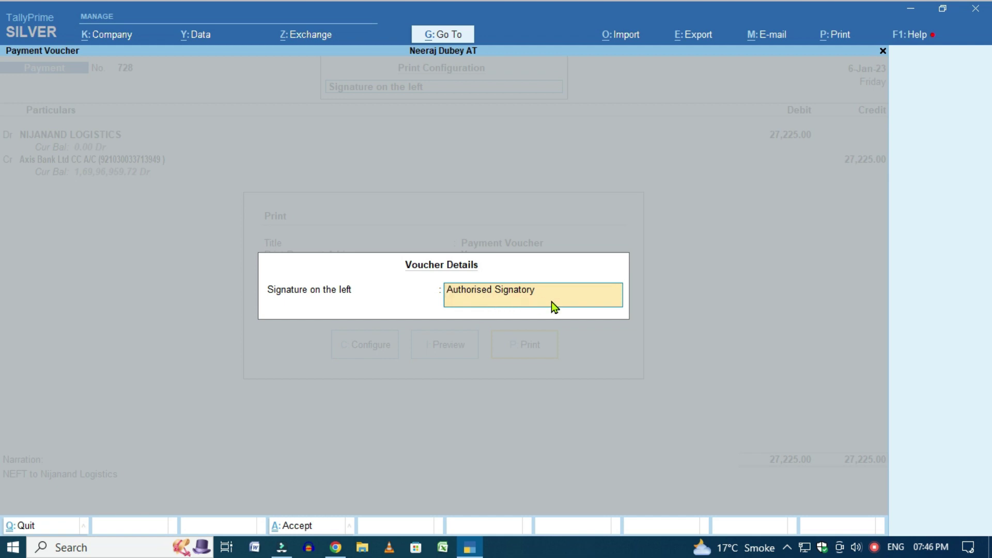
key("Return")
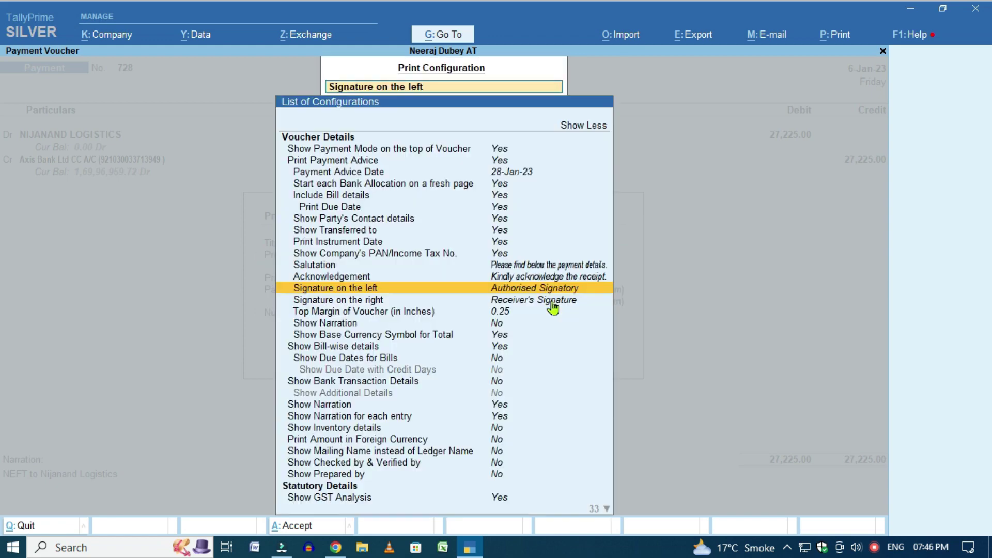
key("Down")
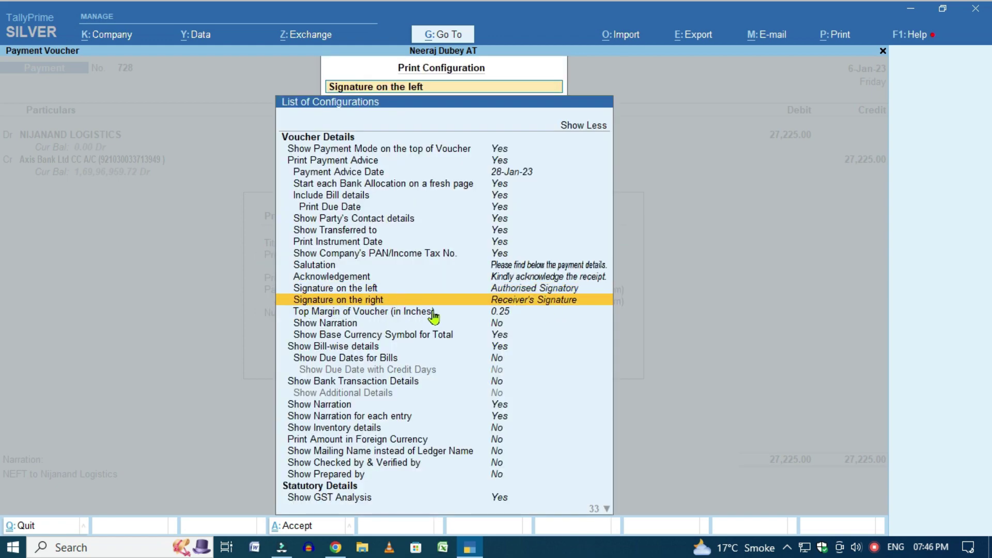
key("Return")
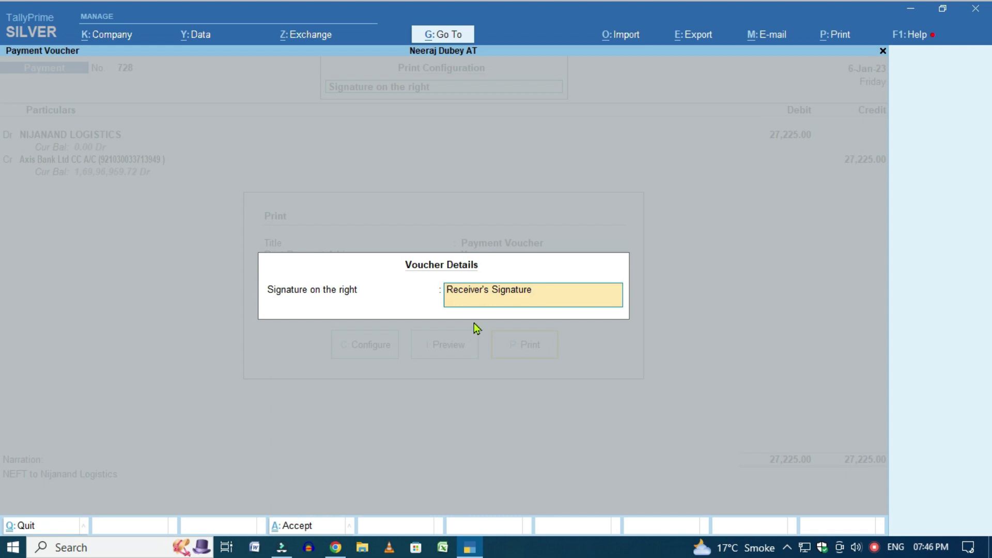
key("Return")
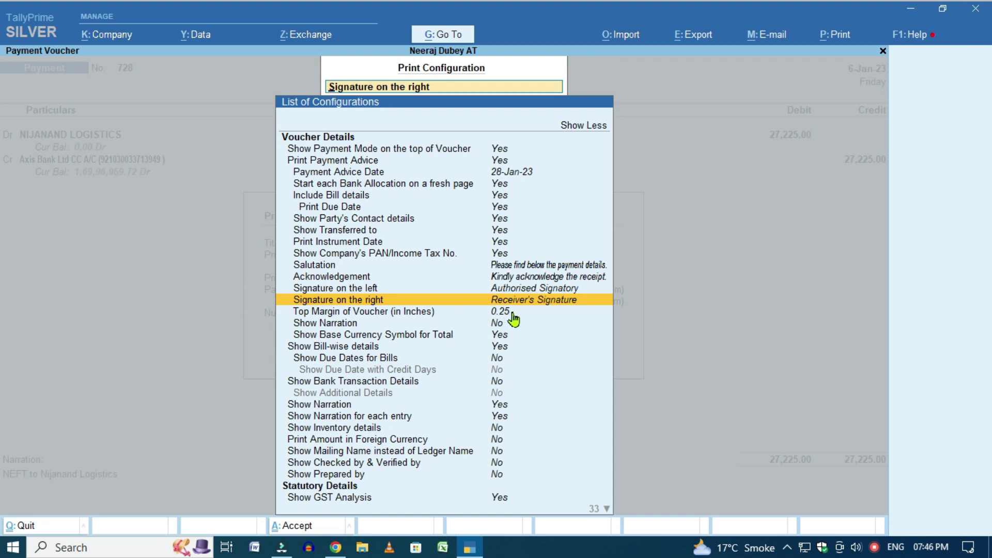
Set Show Due Dates for Bills and Show Due Date with Credit Days to Yes under the bill-wise details.
key("Down")
key("Down")
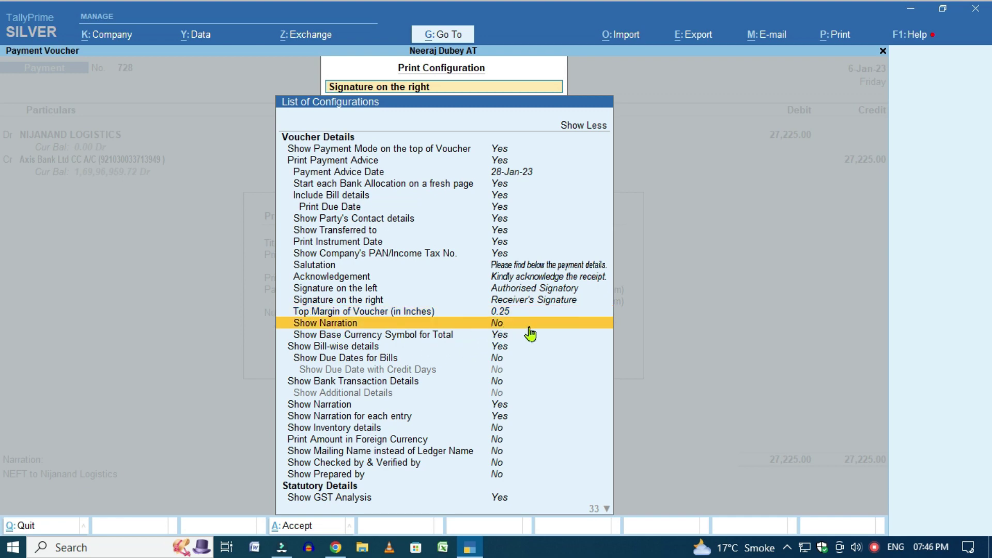
key("Down")
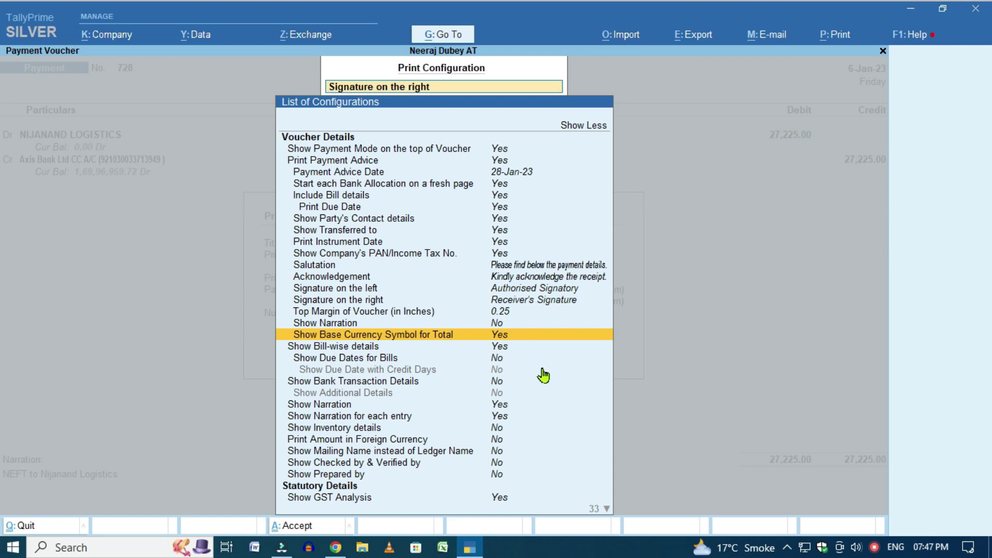
key("Down")
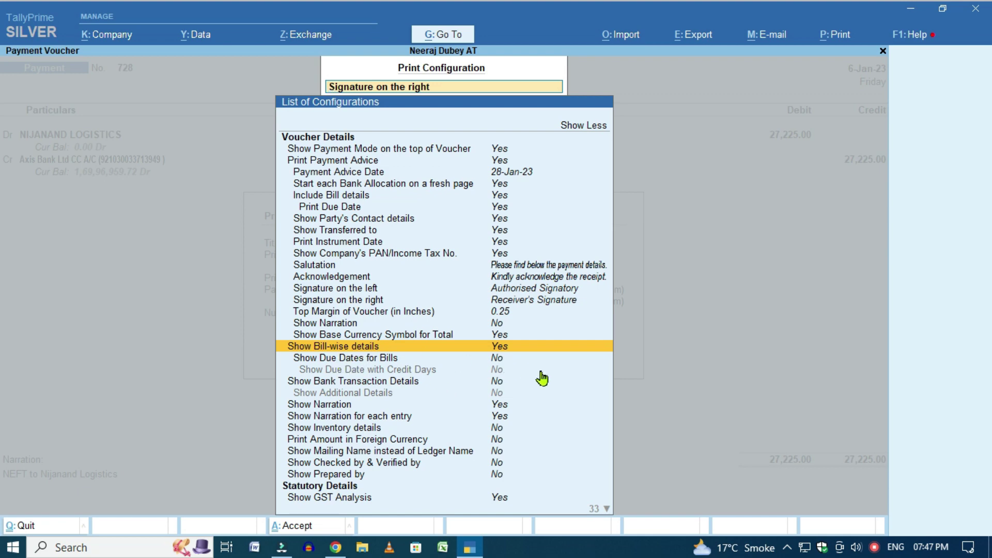
key("Down")
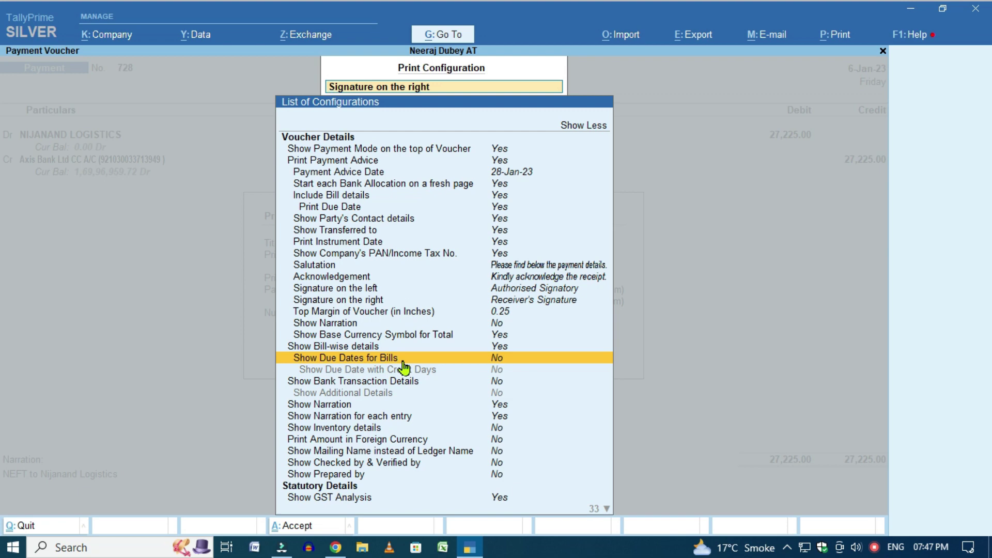
key("Return")
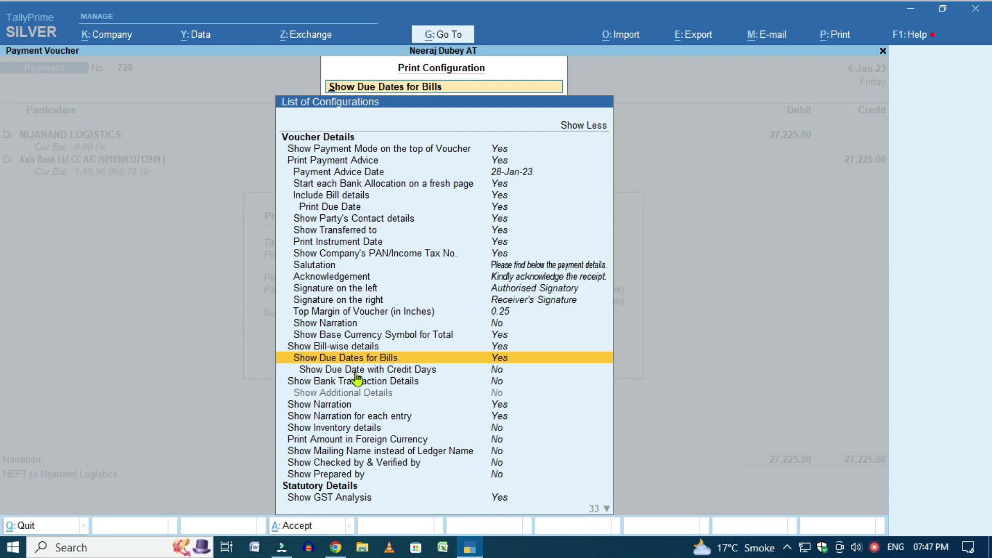
left_click(423, 374)
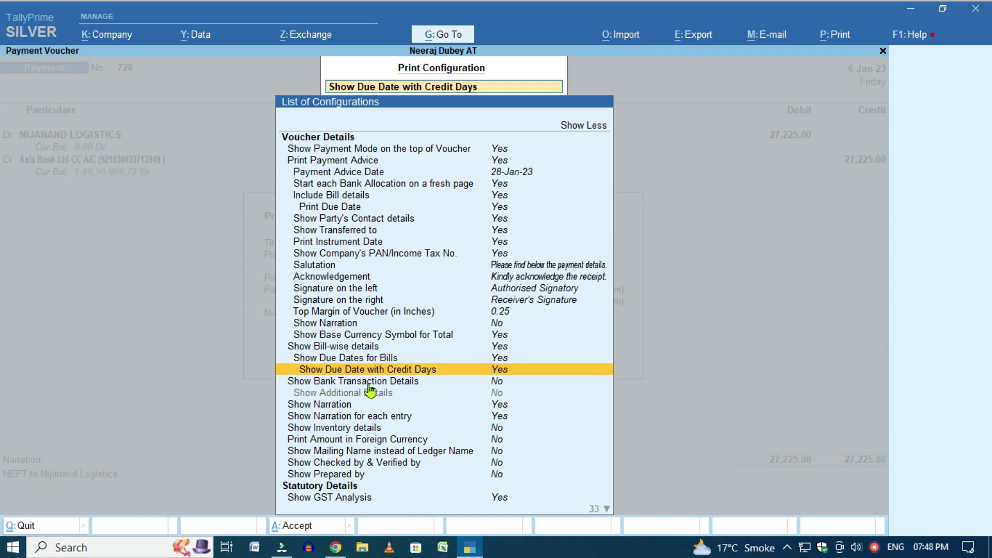
Set Show Bank Transaction Details, its Show Additional Details option and Show Inventory details to Yes.
left_click(416, 383)
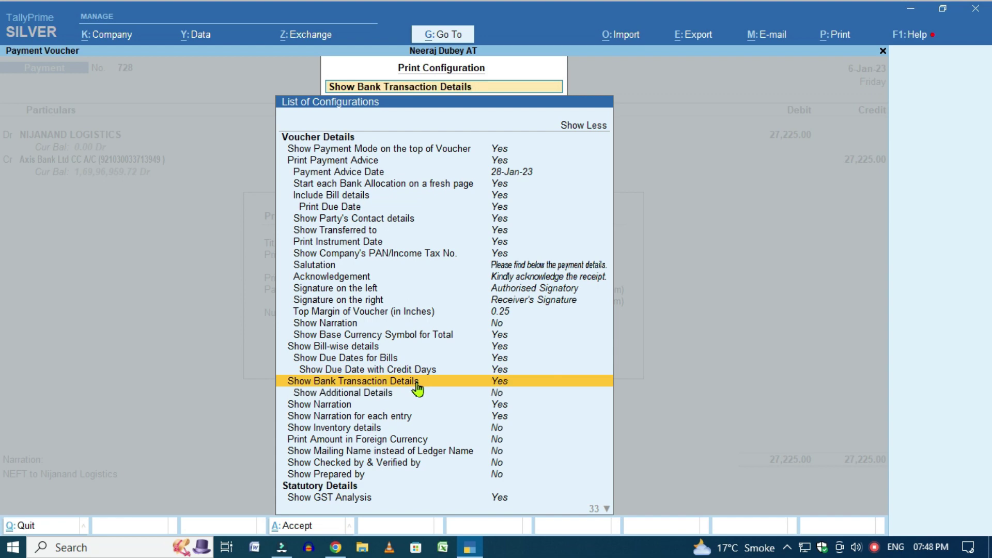
left_click(370, 396)
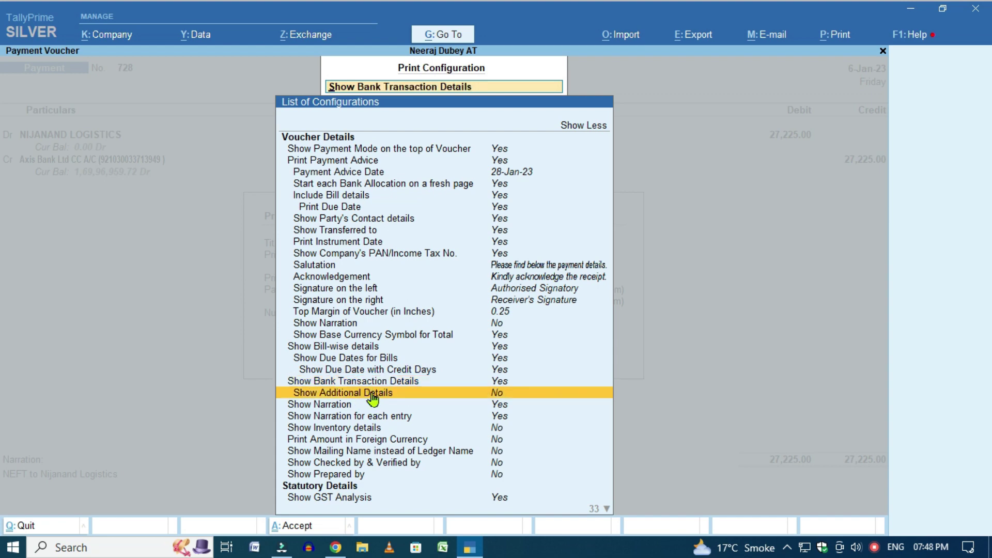
left_click(333, 406)
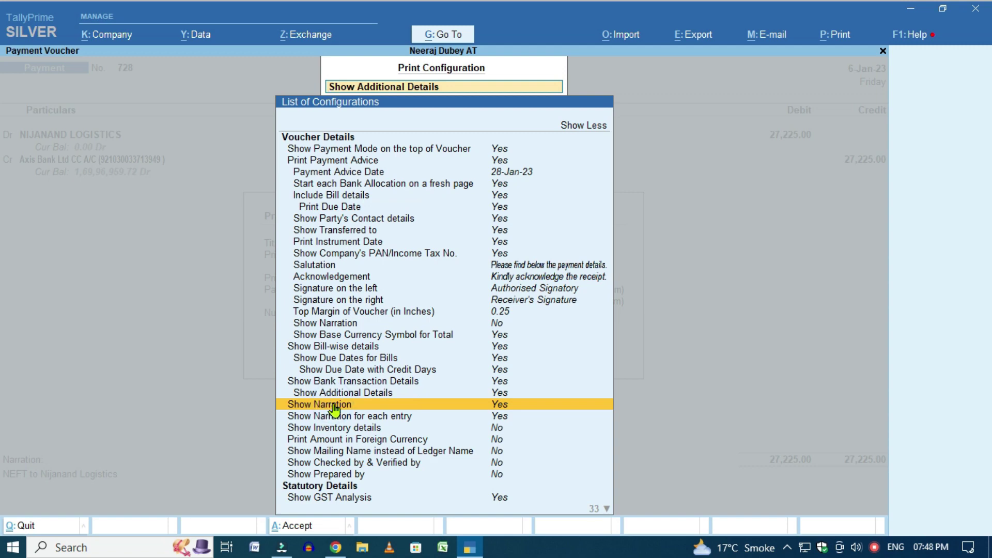
left_click(333, 408)
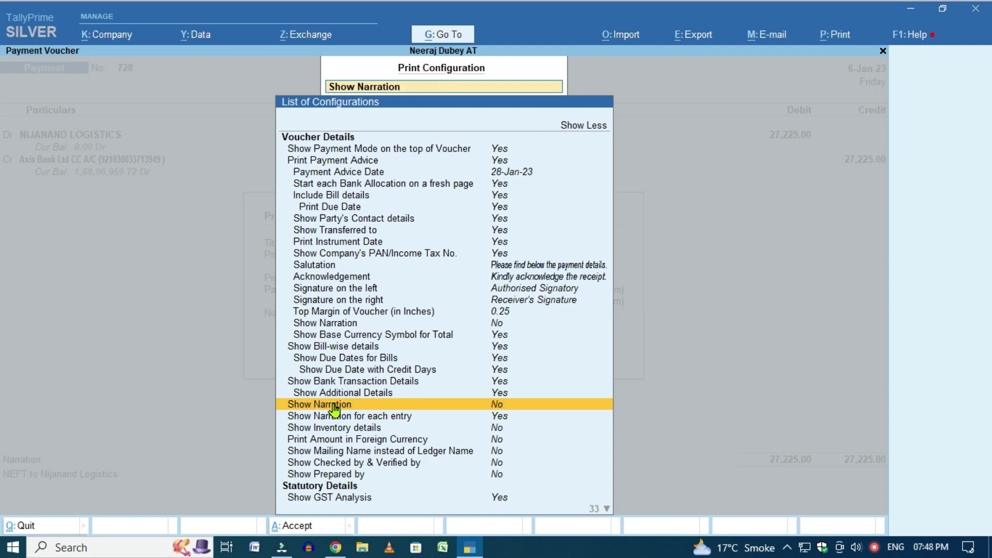
left_click(335, 409)
left_click(370, 432)
left_click(369, 433)
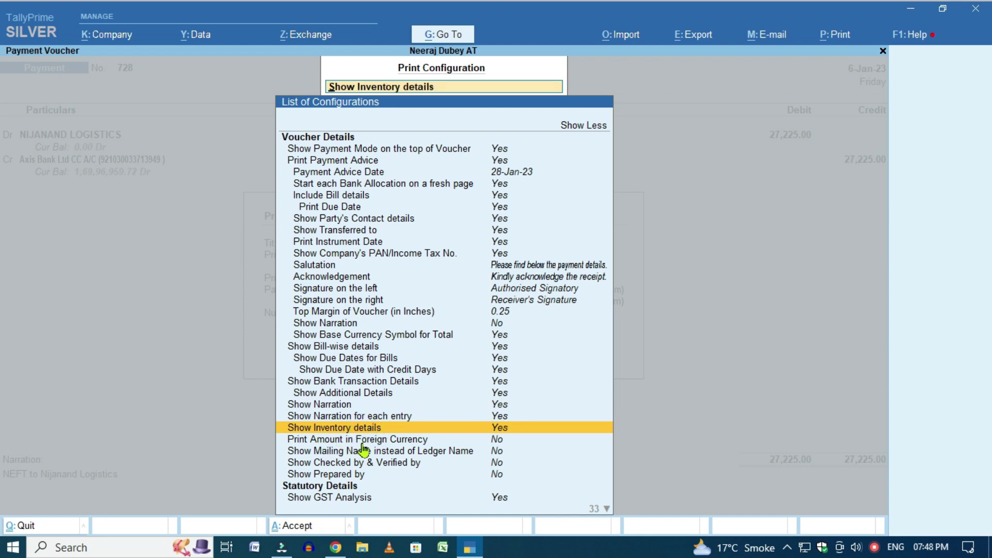
Set Show Checked by & Verified by and Show Prepared by to Yes for the printed voucher.
left_click(496, 440)
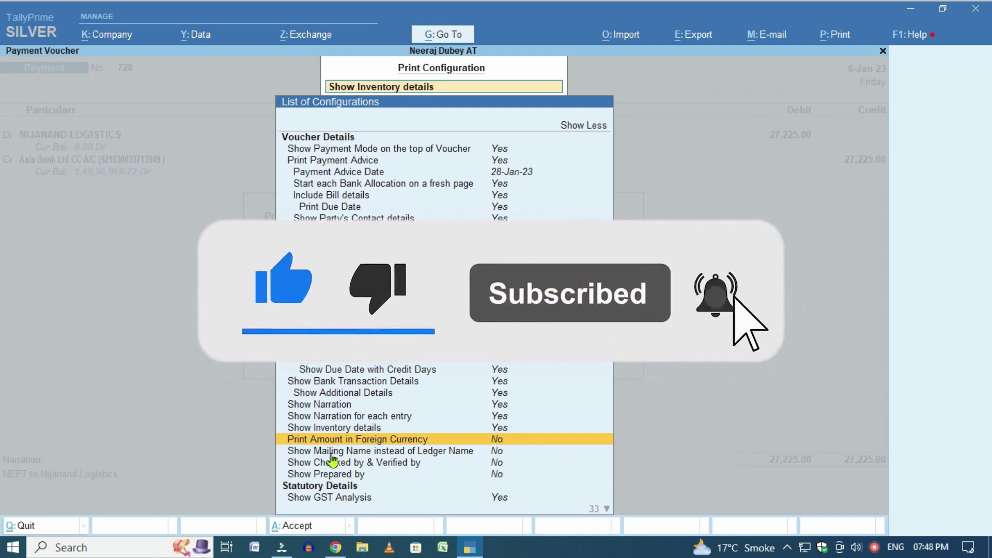
left_click(468, 452)
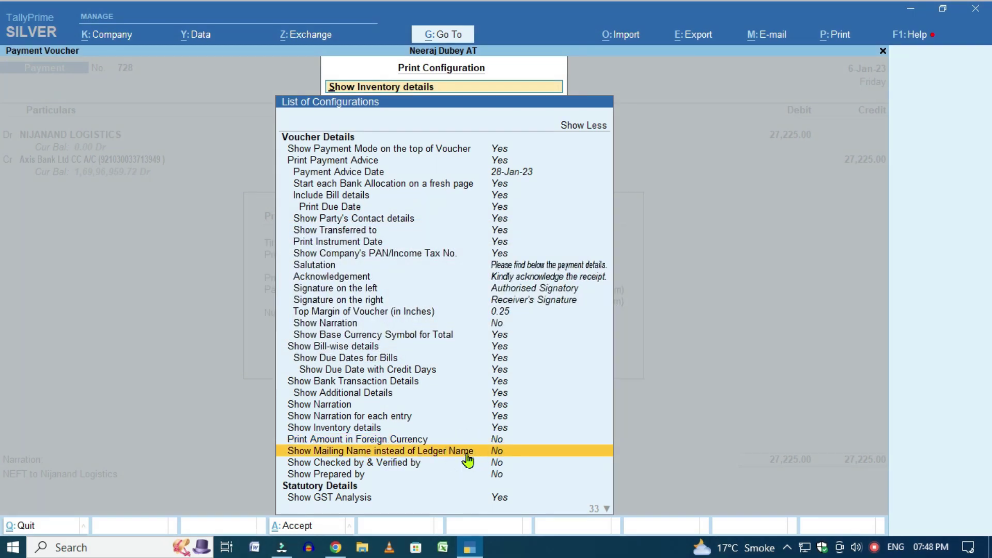
key("Down")
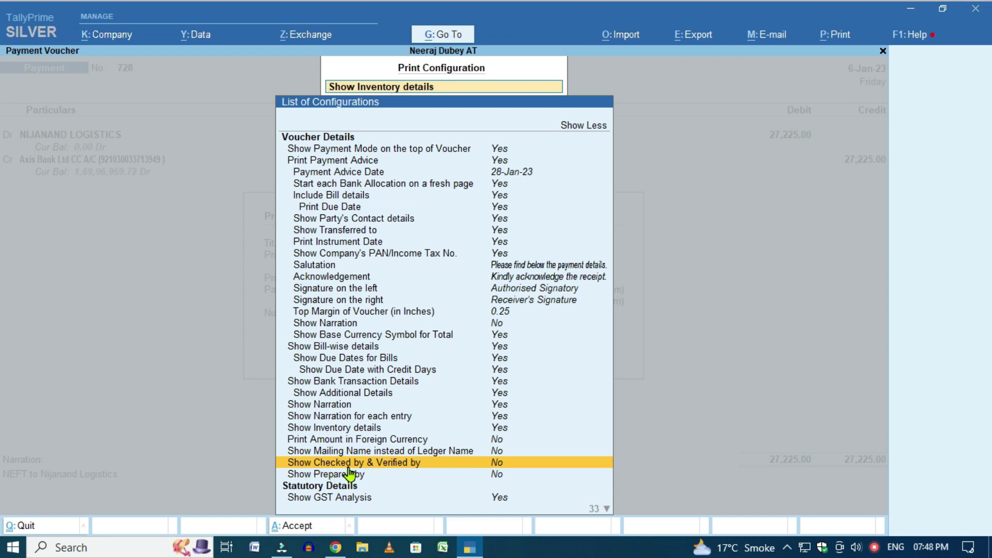
left_click(416, 465)
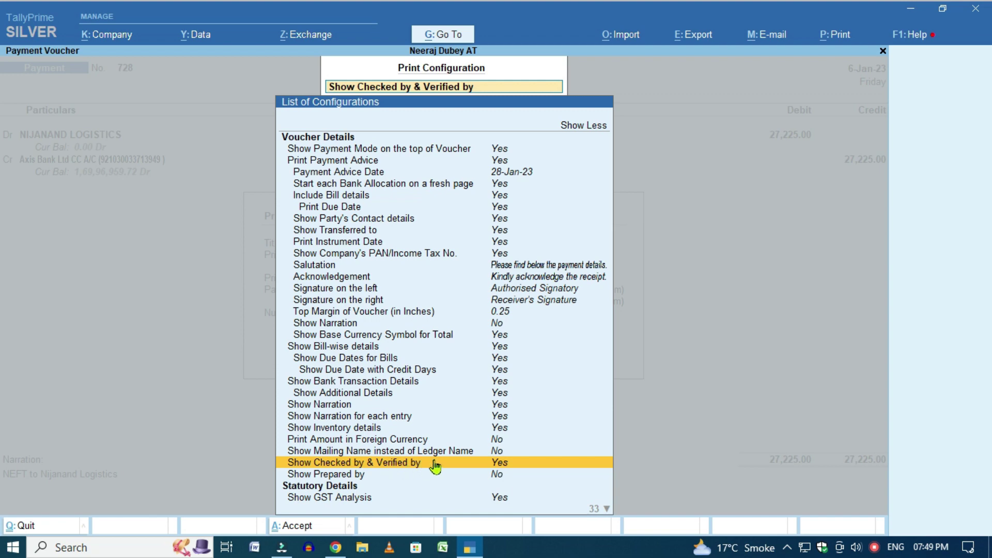
left_click(346, 475)
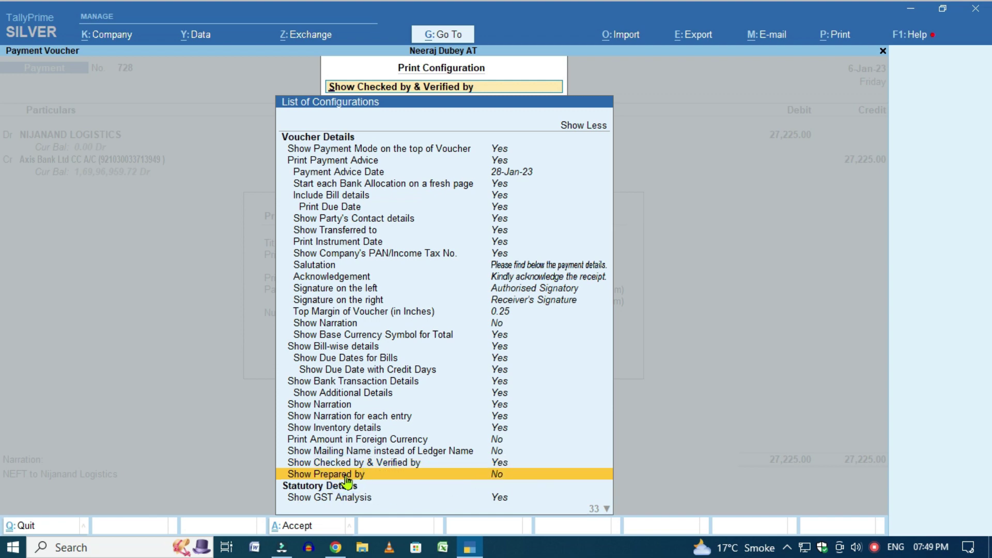
left_click(346, 476)
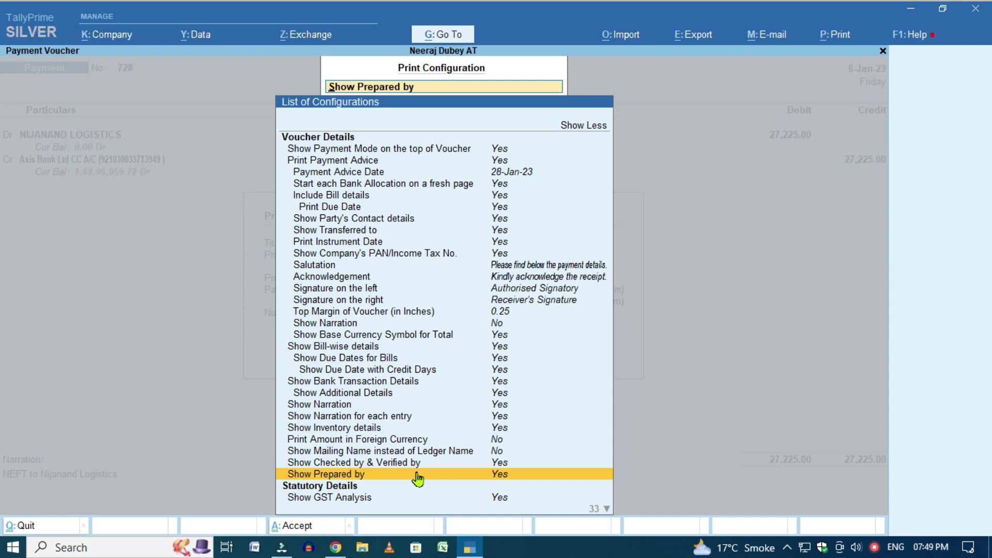
Examine the GST Analysis and HSN/SAC details settings in the Statutory Details section.
key("Down")
key("Down")
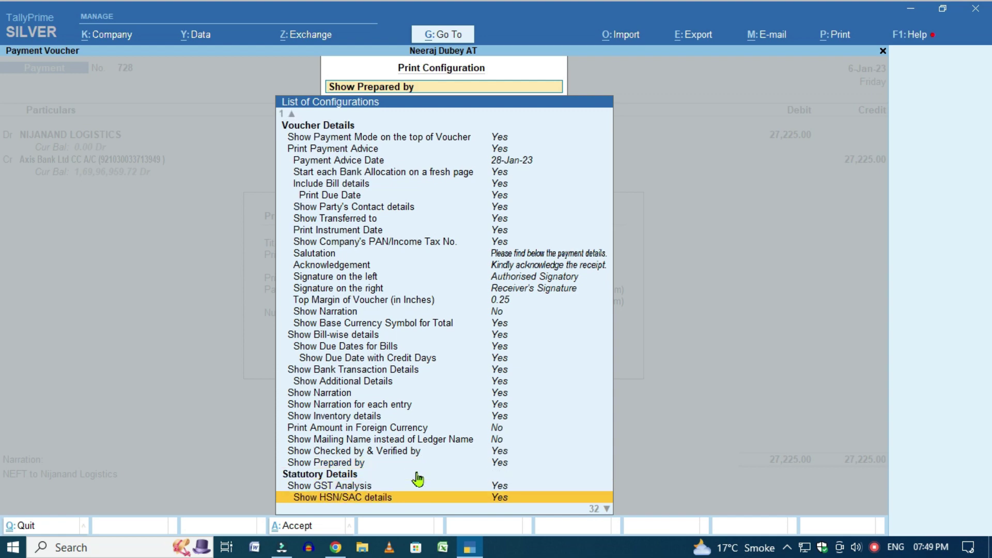
key("Down")
key("Down")
key("Down")
key("Down")
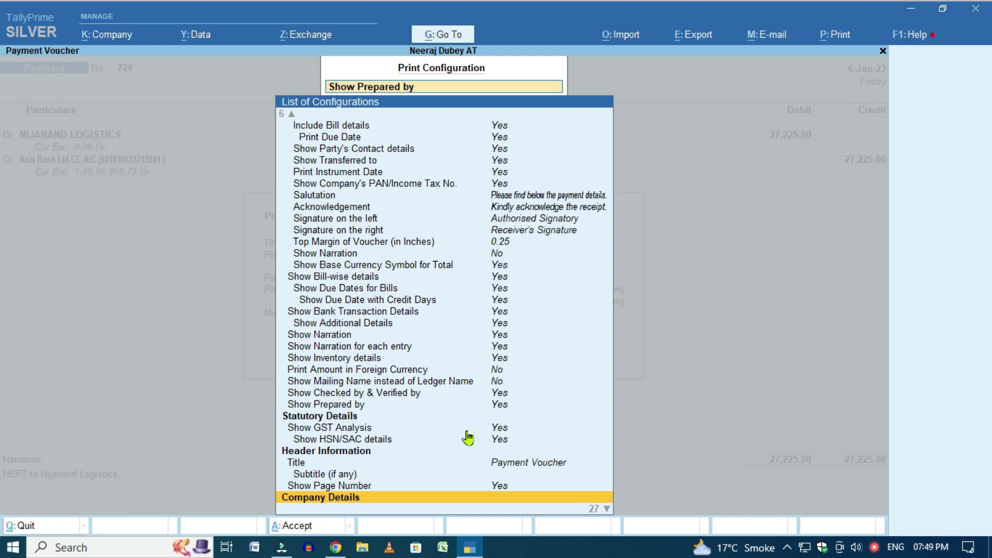
left_click(504, 431)
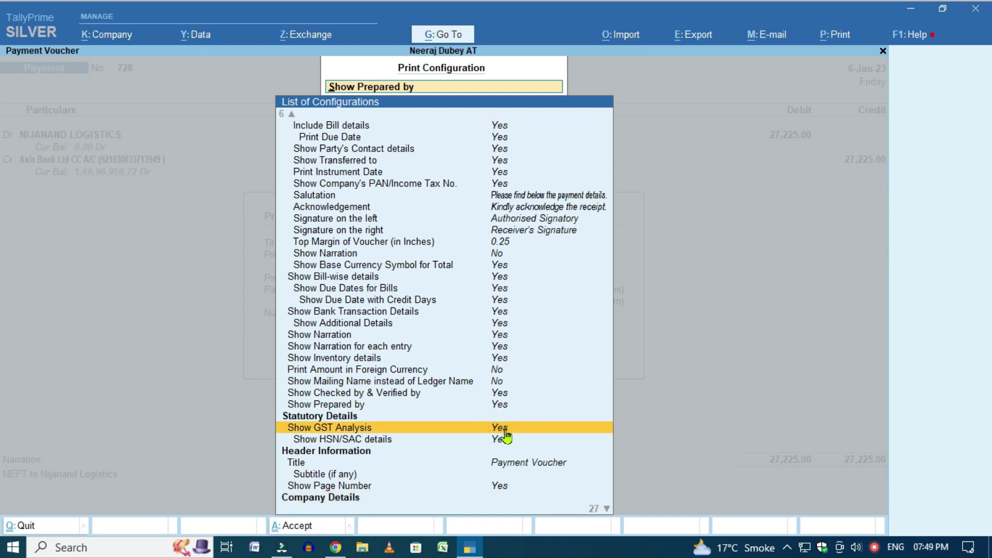
key("Down")
key("Down")
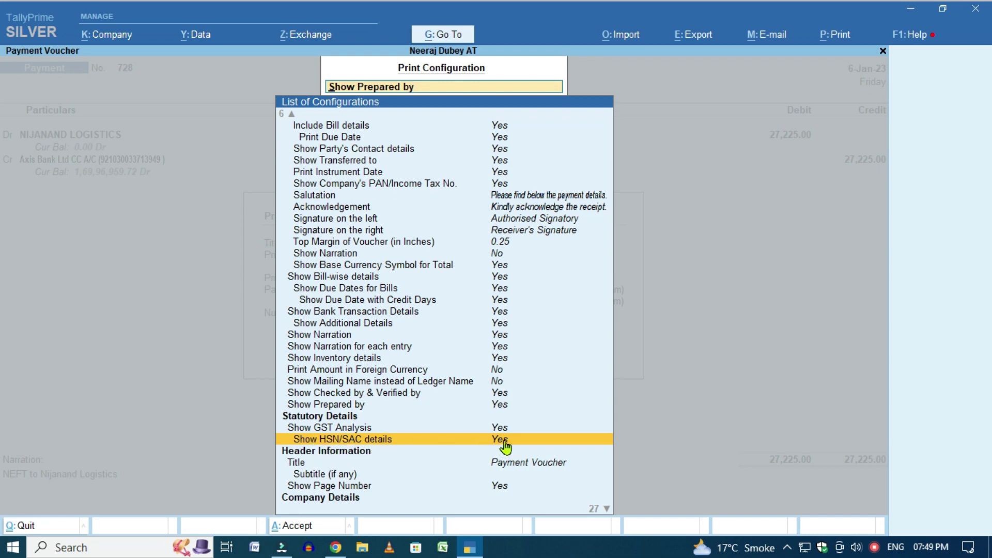
Check the header information's Title and Subtitle and accept Payment Voucher as the title with a blank subtitle.
scroll(505, 446, "down", 3)
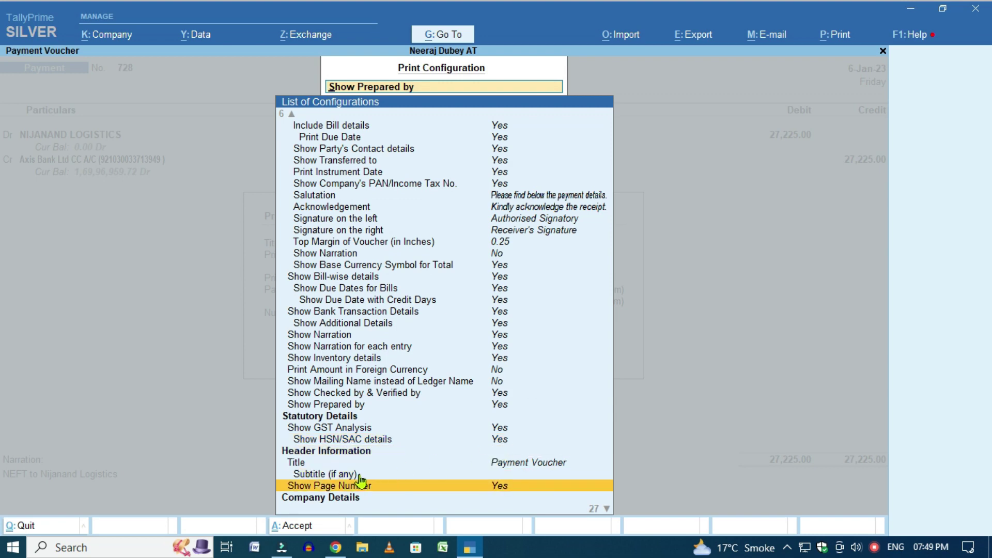
left_click(300, 465)
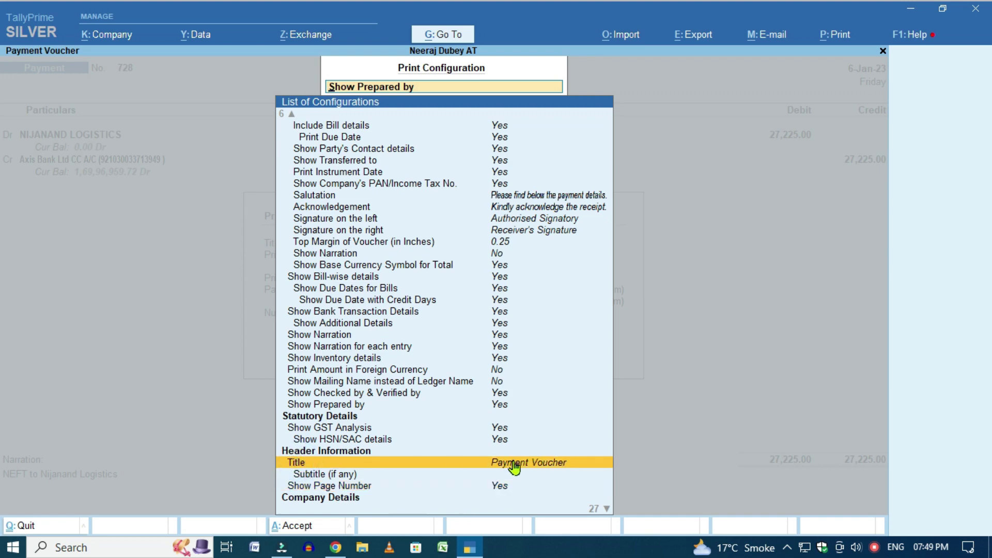
left_click(513, 464)
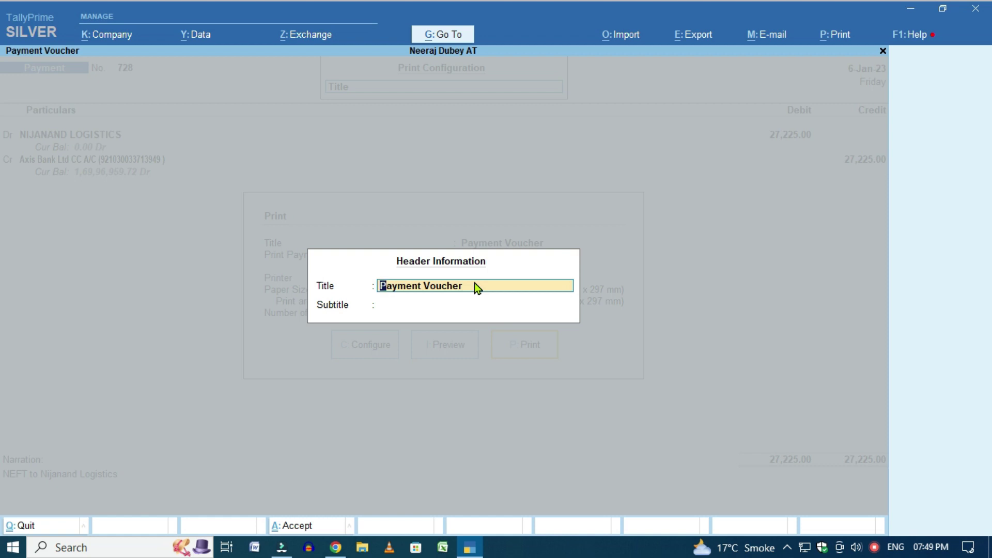
key("Return")
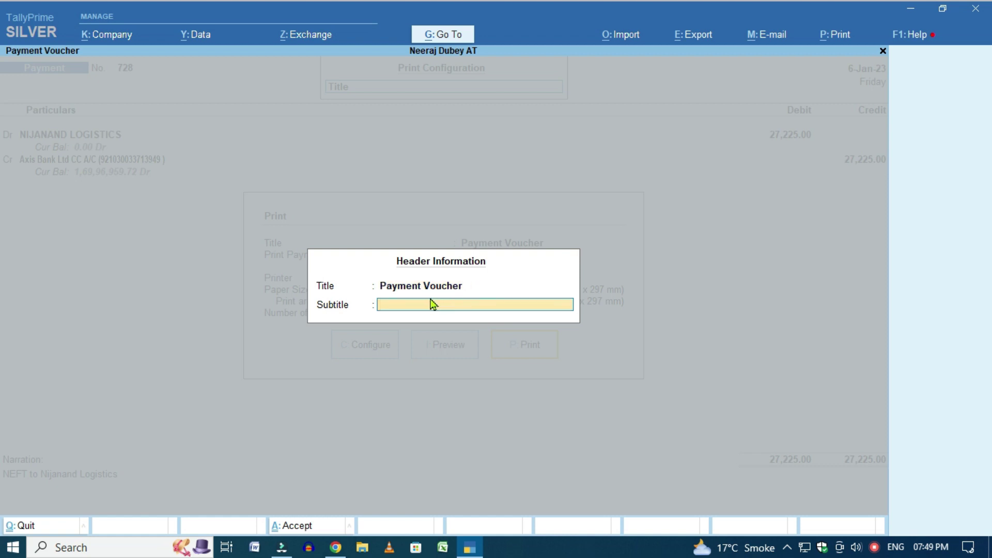
key("Return")
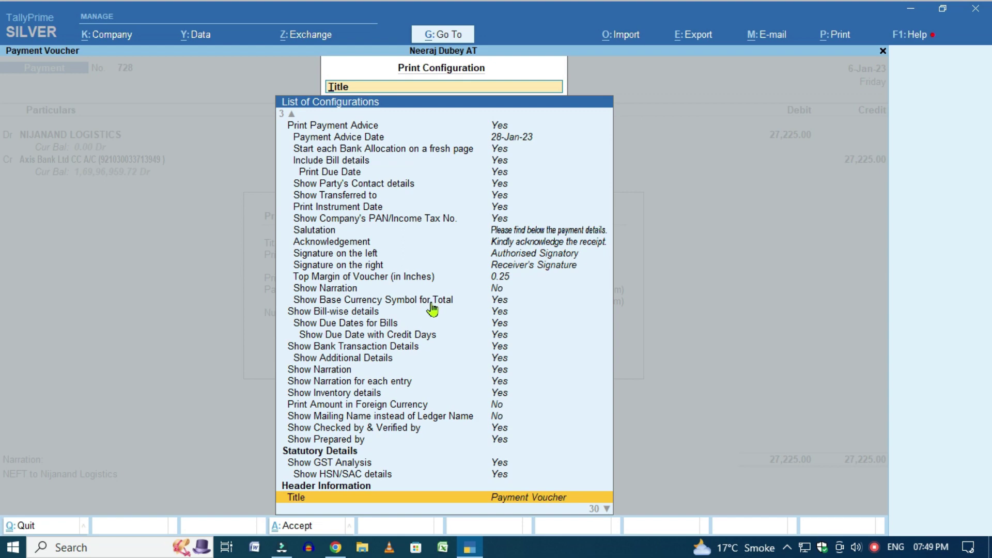
Examine the remaining print configuration options for company details, party details, footer information and printer settings.
scroll(447, 357, "down", 6)
scroll(447, 357, "down", 4)
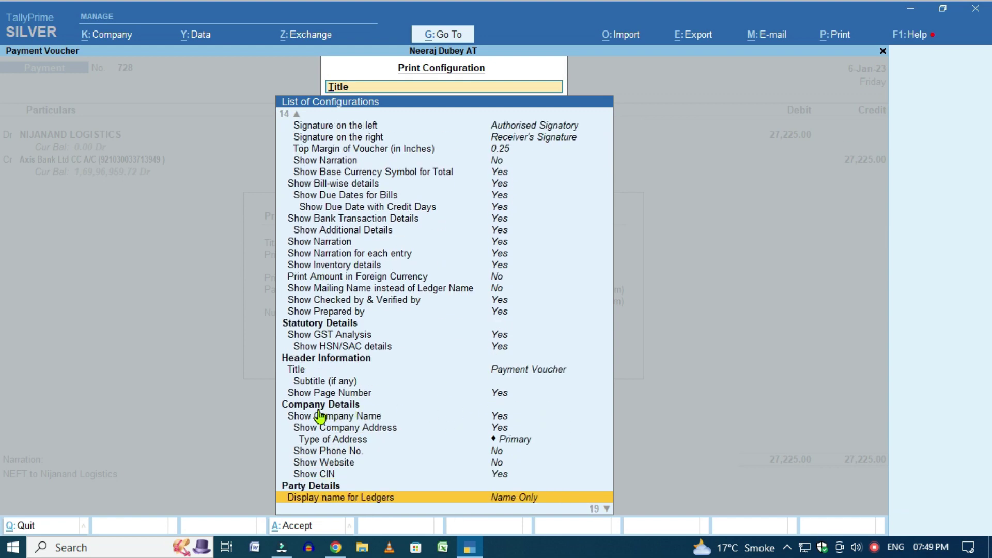
scroll(515, 430, "down", 4)
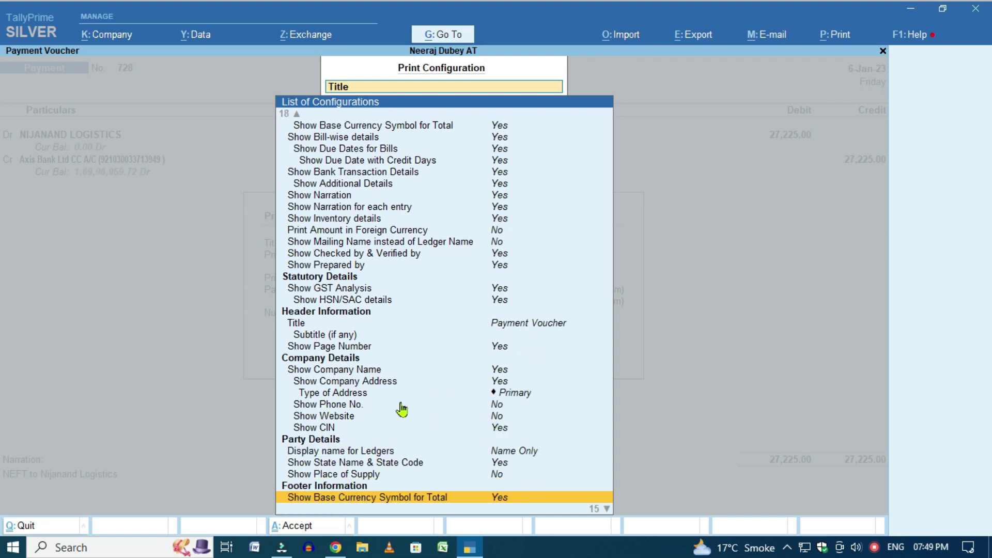
scroll(507, 411, "down", 3)
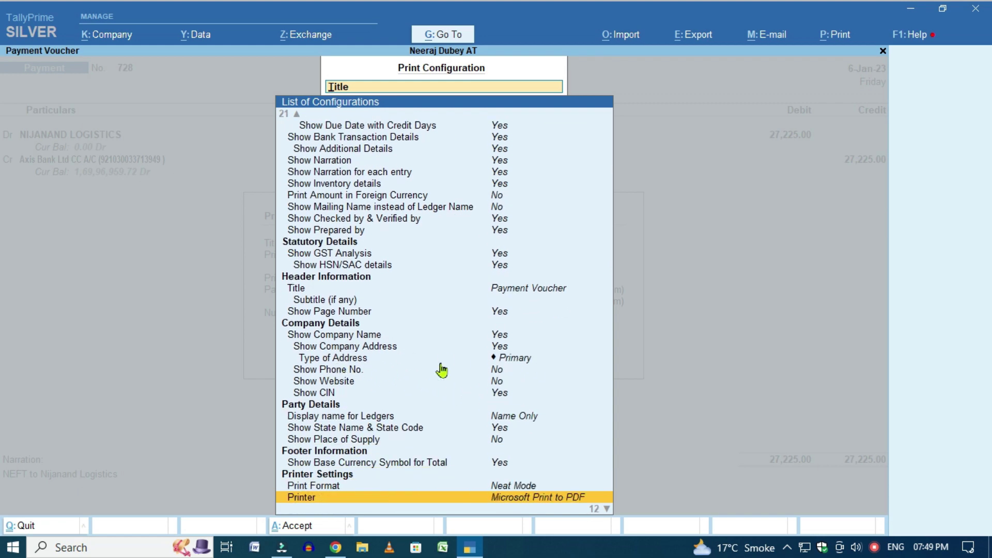
scroll(523, 368, "down", 3)
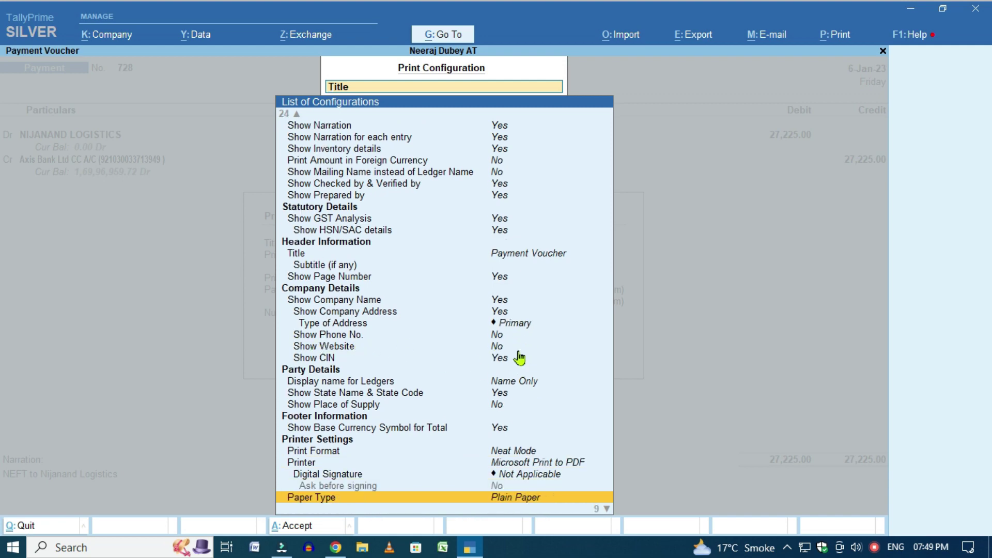
scroll(532, 367, "down", 4)
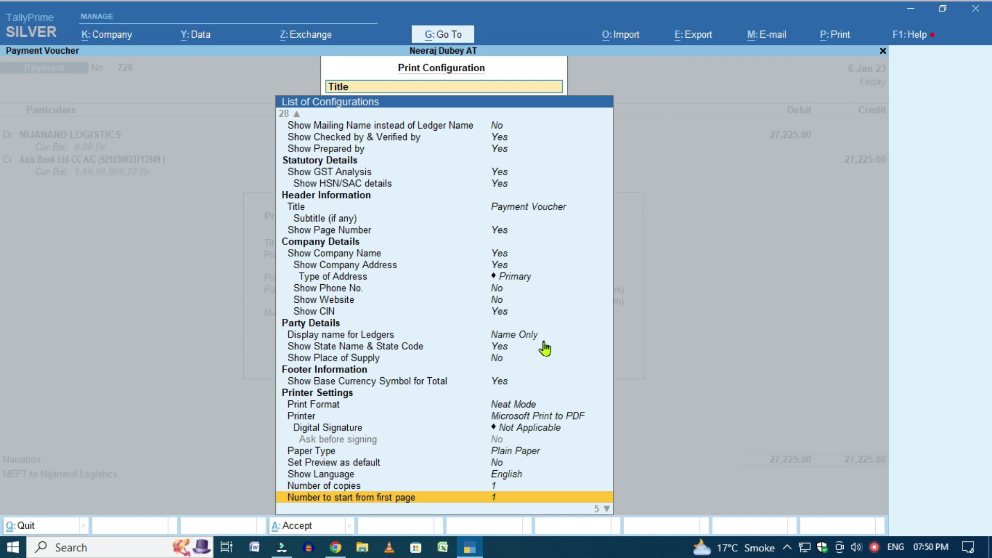
scroll(498, 355, "down", 5)
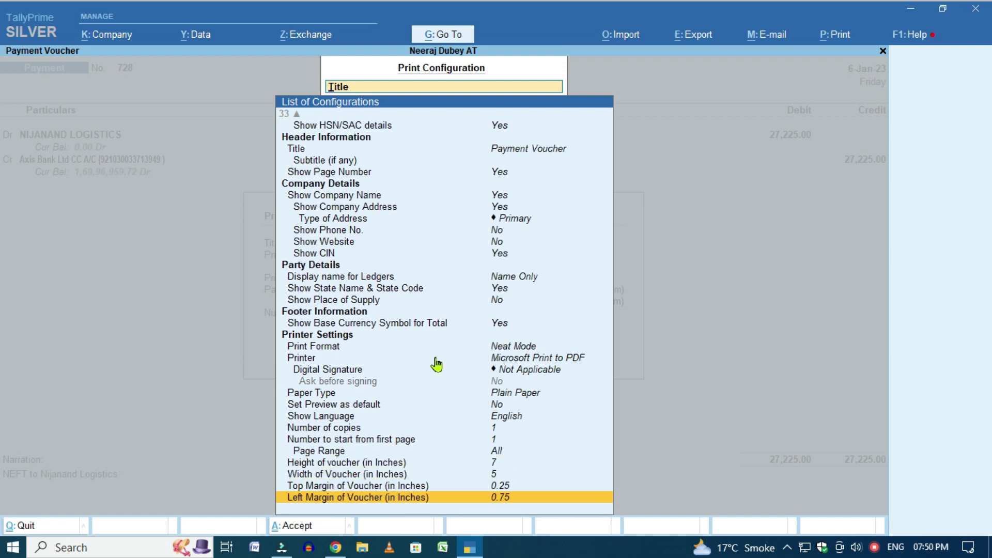
Review each printer setting from Printer to Left Margin of Voucher and return to the voucher's print dialog.
left_click(301, 359)
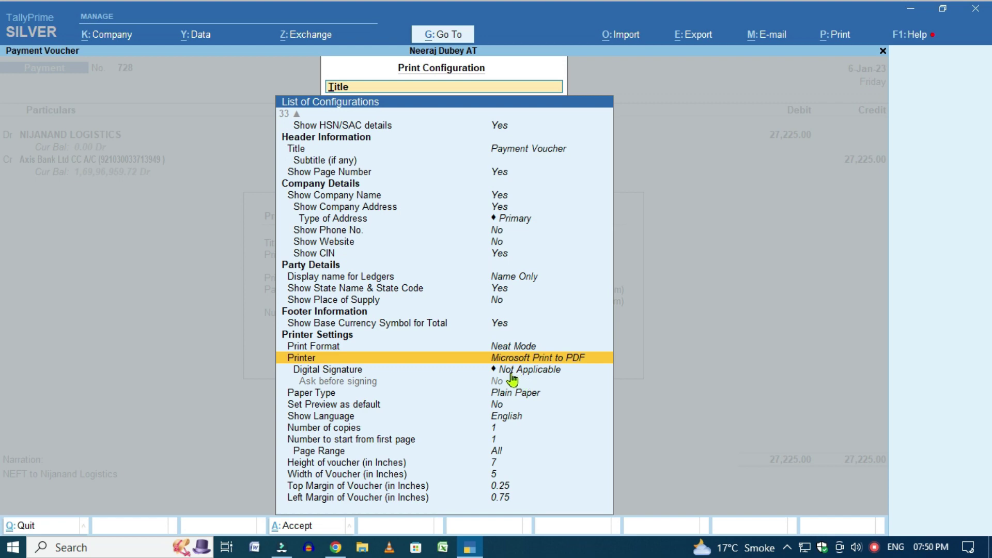
key("Down")
key("Down")
key("Down")
key("Down")
key("Down")
key("Down")
key("Down")
key("Down")
key("Down")
key("Down")
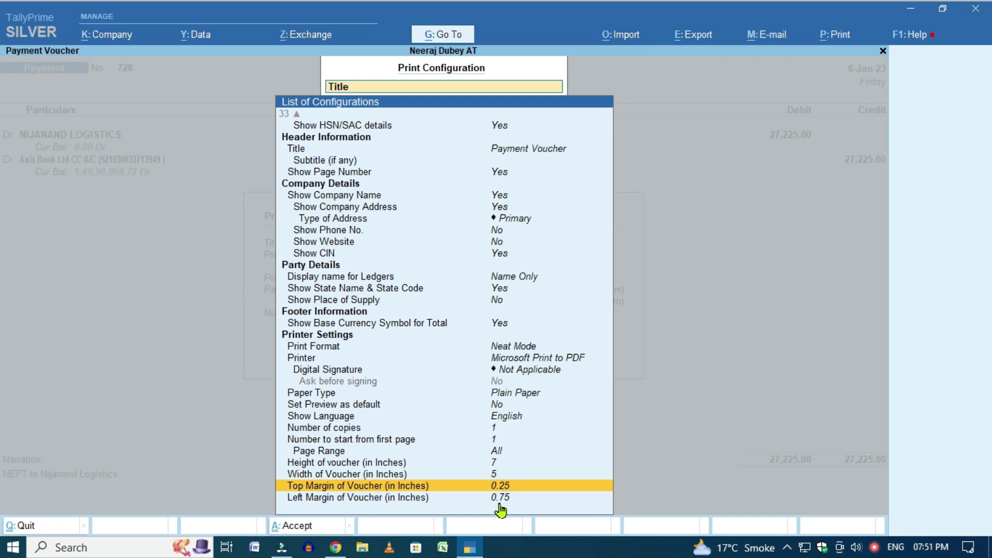
key("Down")
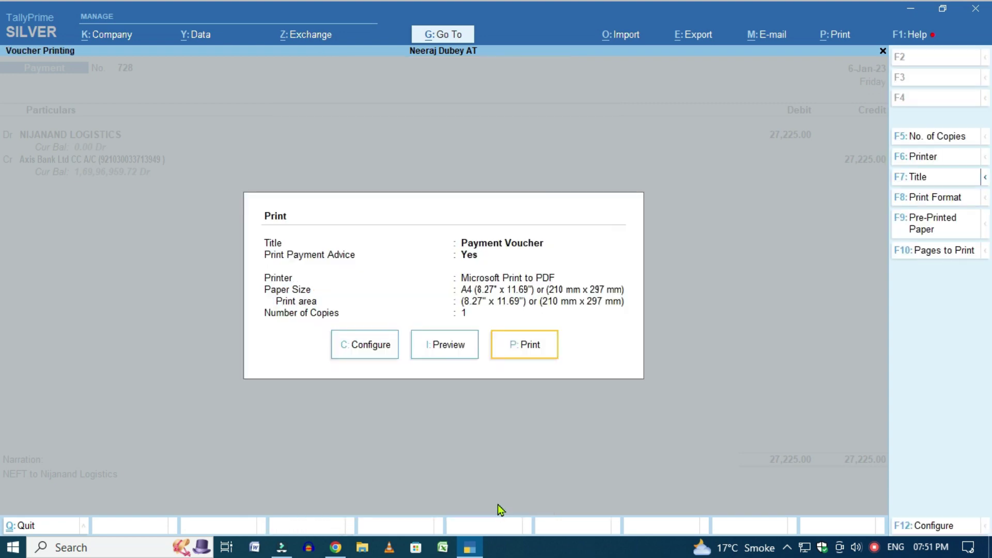
Preview the payment advice for the voucher and zoom in on the page.
key("Right")
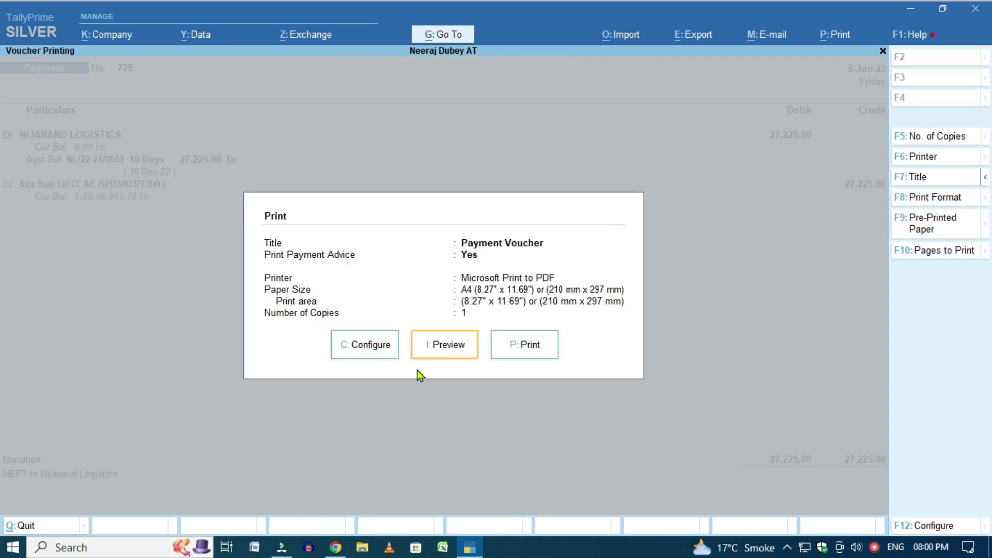
left_click(448, 345)
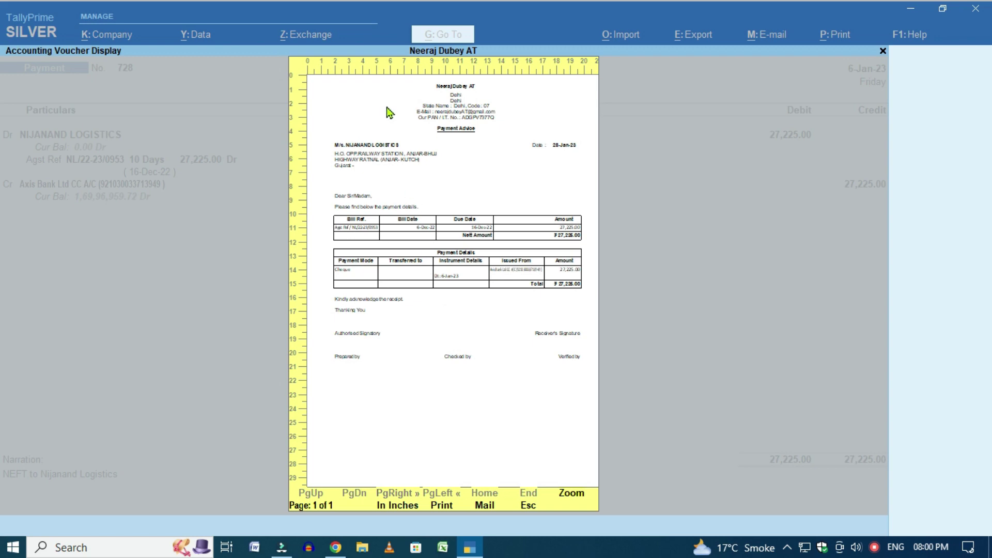
left_click(572, 495)
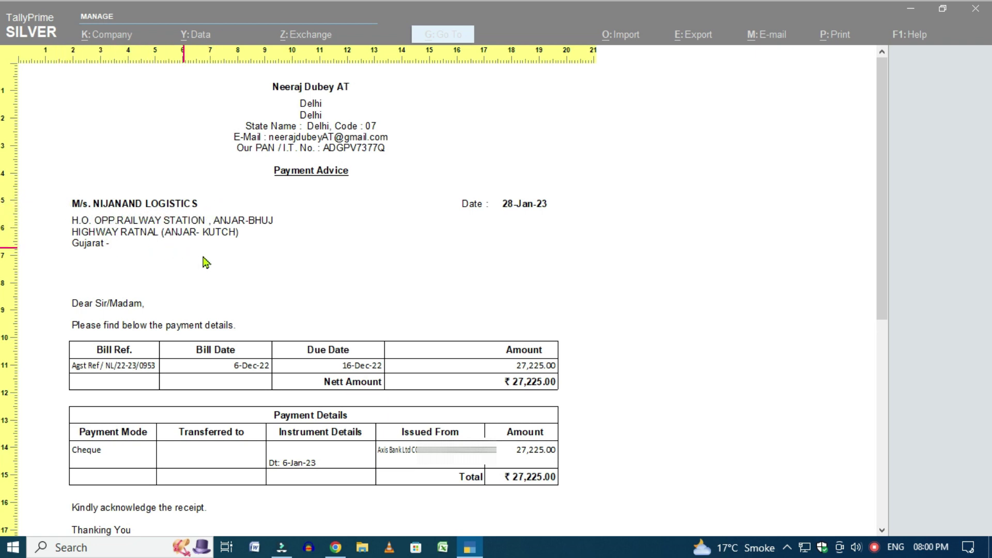
Examine the payment advice's party address, bill reference, payment details and signature lines, and return to the full-page preview.
scroll(209, 263, "down", 1)
scroll(217, 230, "down", 1)
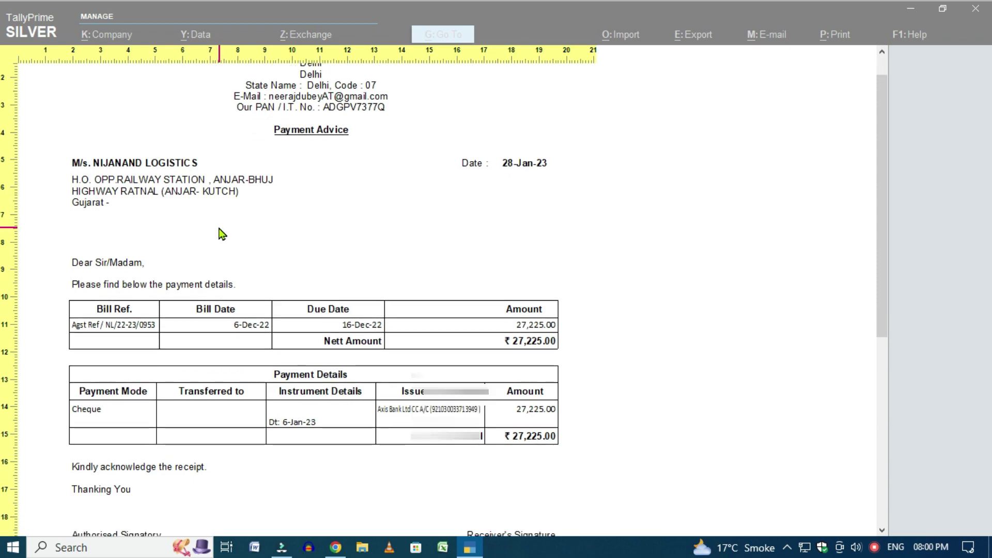
scroll(209, 222, "down", 1)
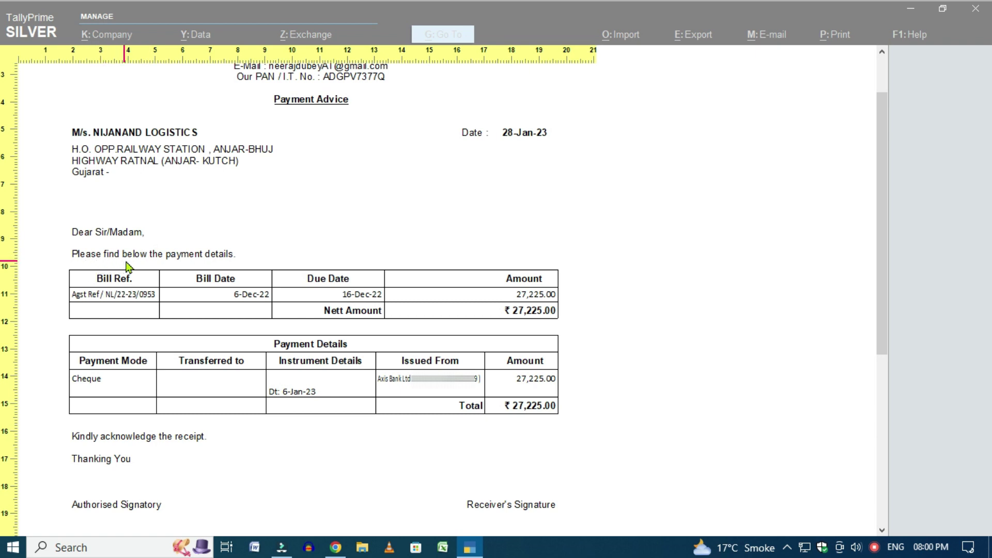
scroll(249, 264, "down", 1)
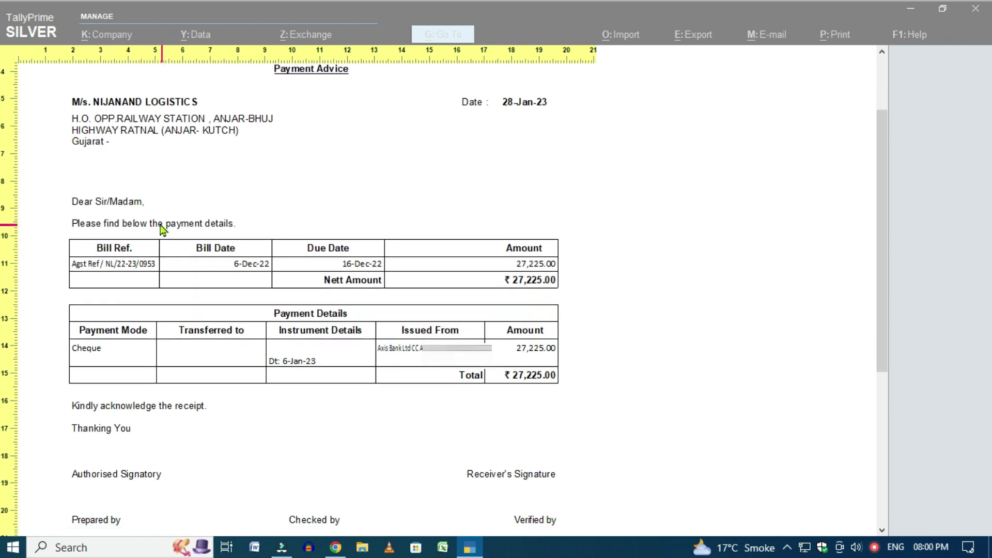
scroll(185, 235, "down", 1)
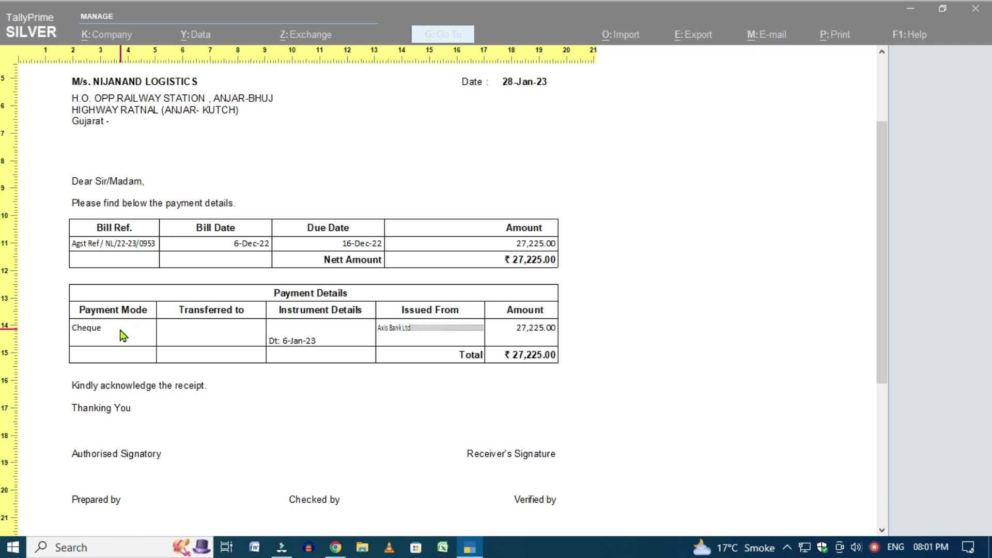
scroll(121, 333, "down", 1)
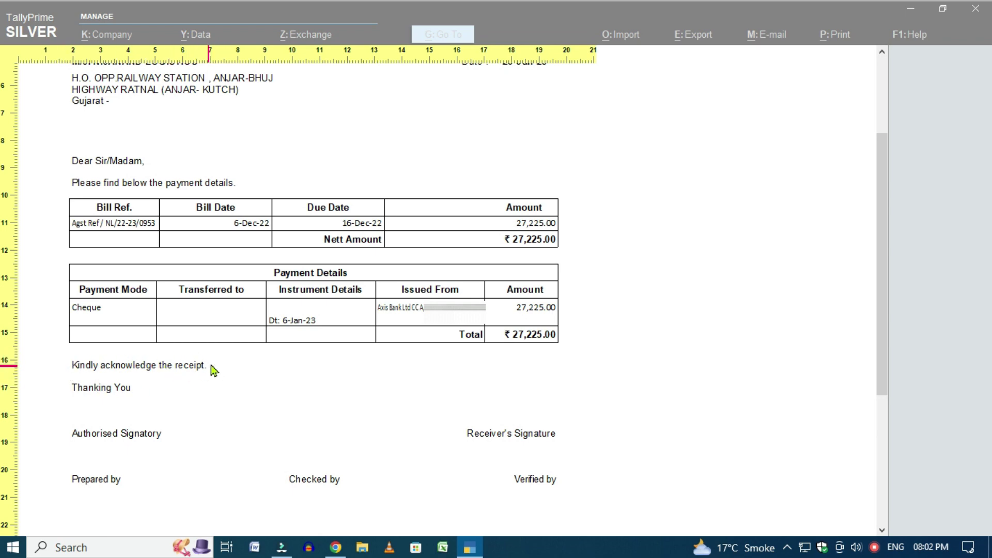
scroll(273, 371, "down", 1)
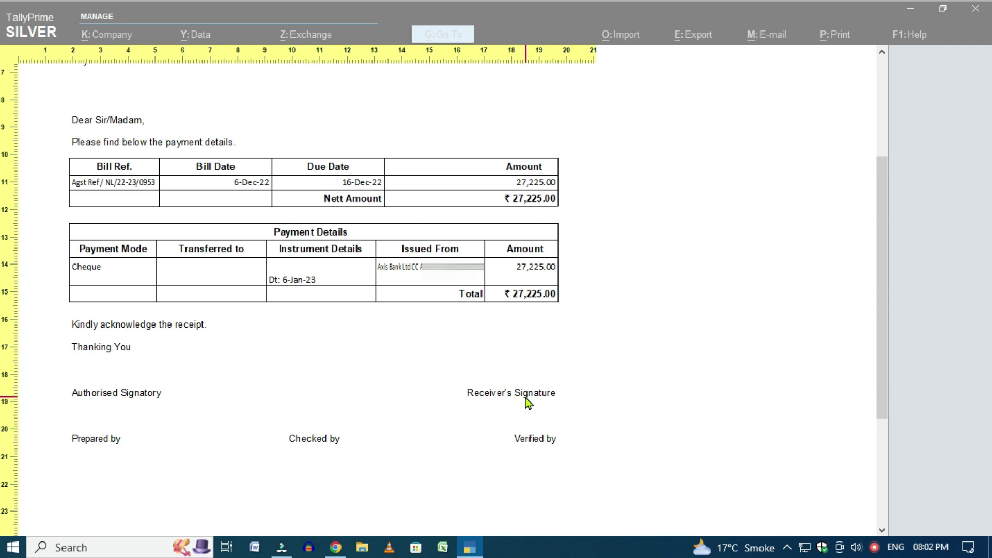
left_click(582, 410)
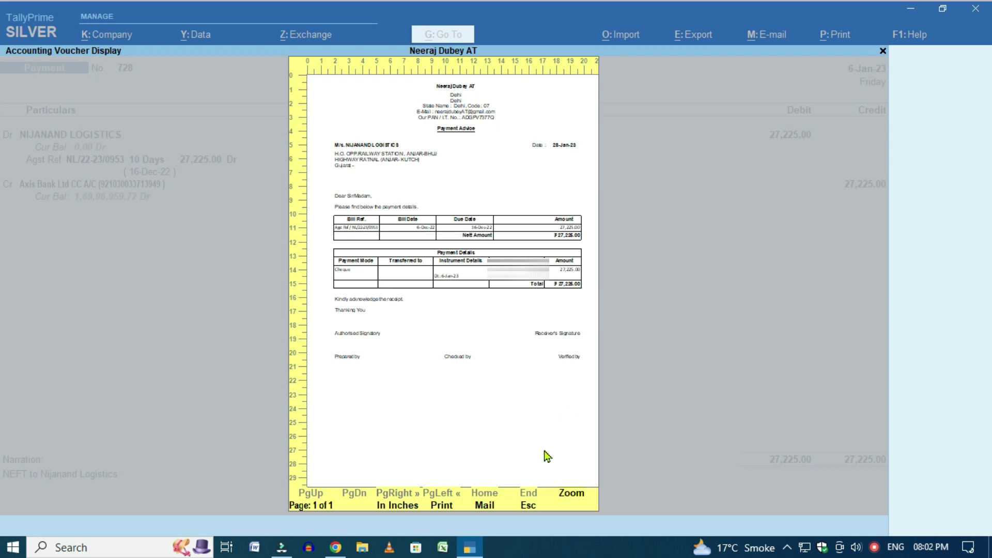
Print the payment advice to a PDF file named Payment Advise on the Desktop.
left_click(443, 507)
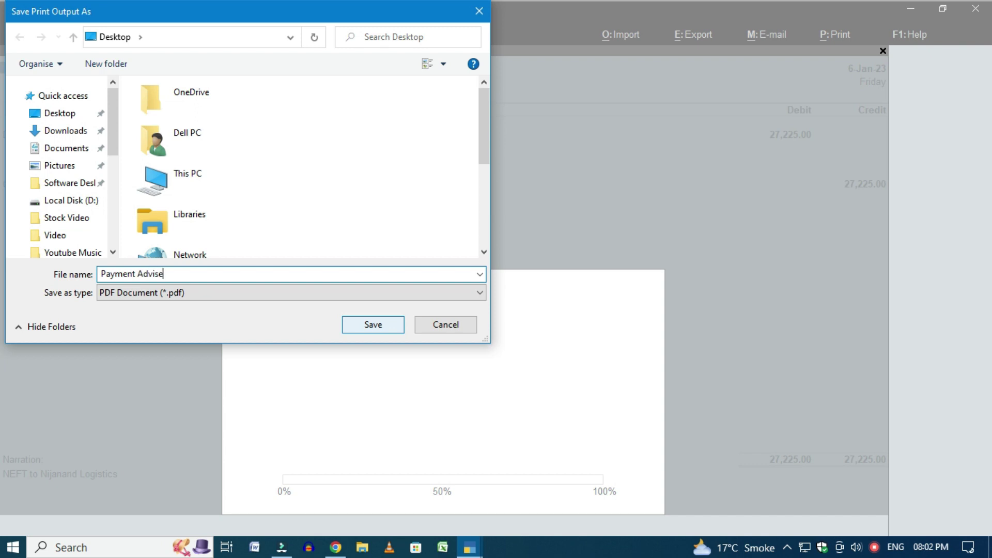
left_click(387, 326)
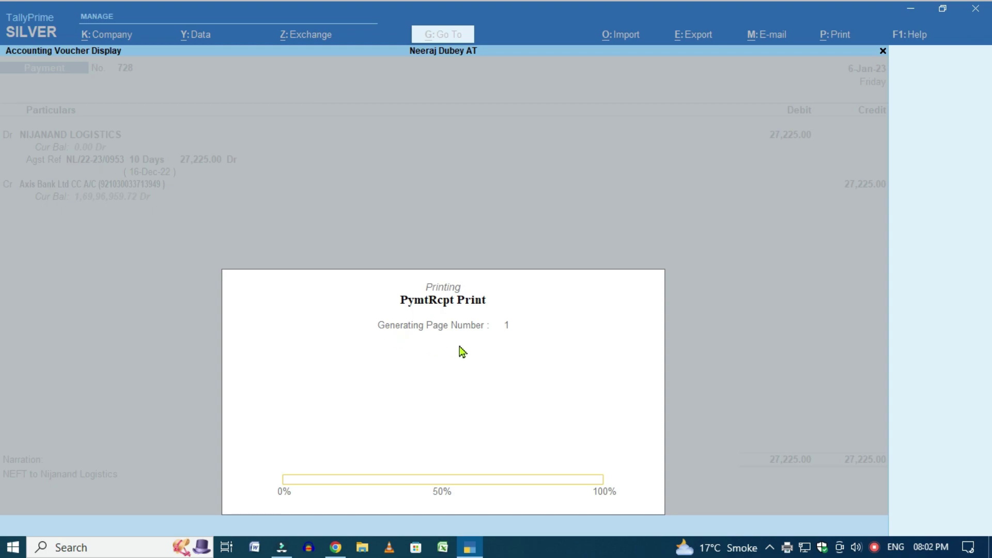
Open Payment Advise.pdf from the desktop in Adobe Acrobat Reader, fit it to width with scrolling, and review the printed advice.
key("super+d")
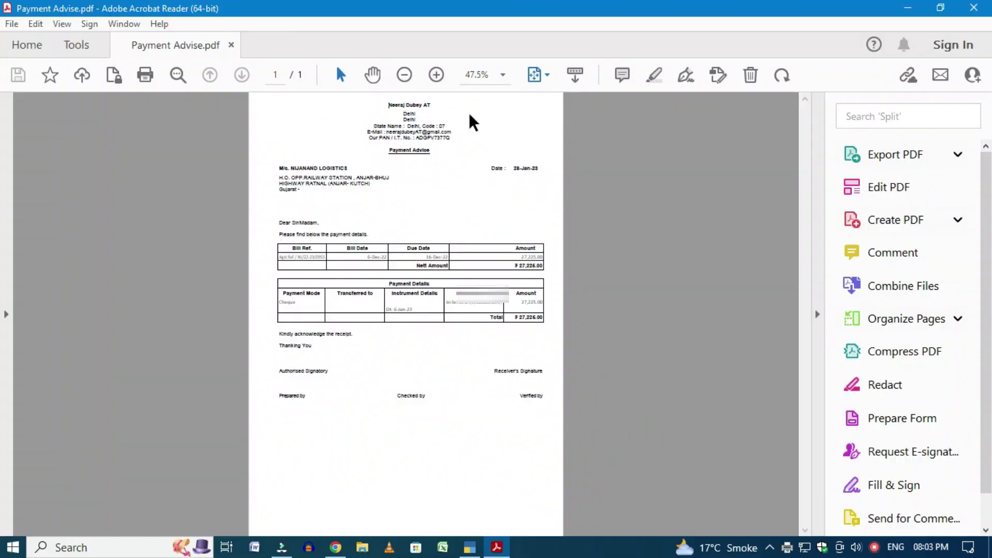
left_click(547, 75)
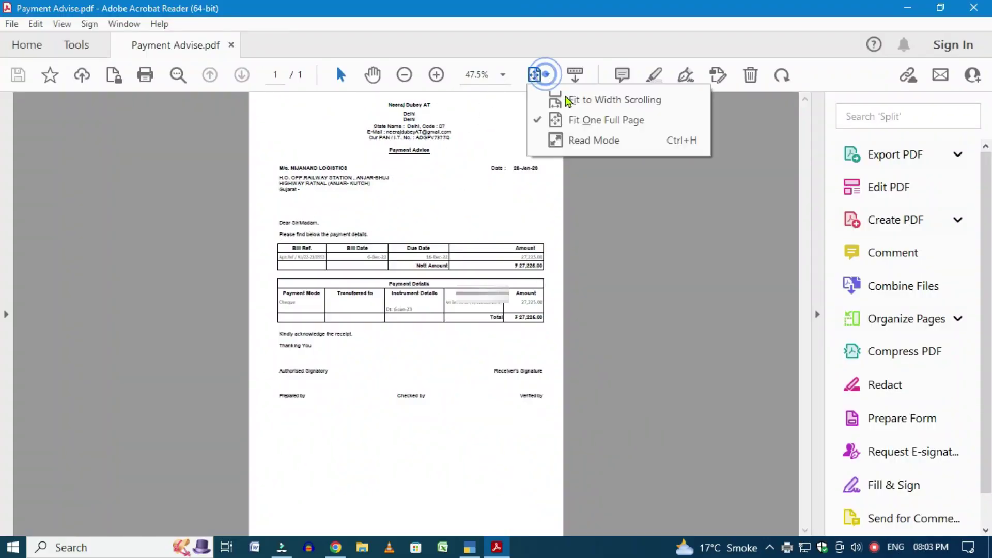
left_click(571, 97)
scroll(551, 310, "down", 3)
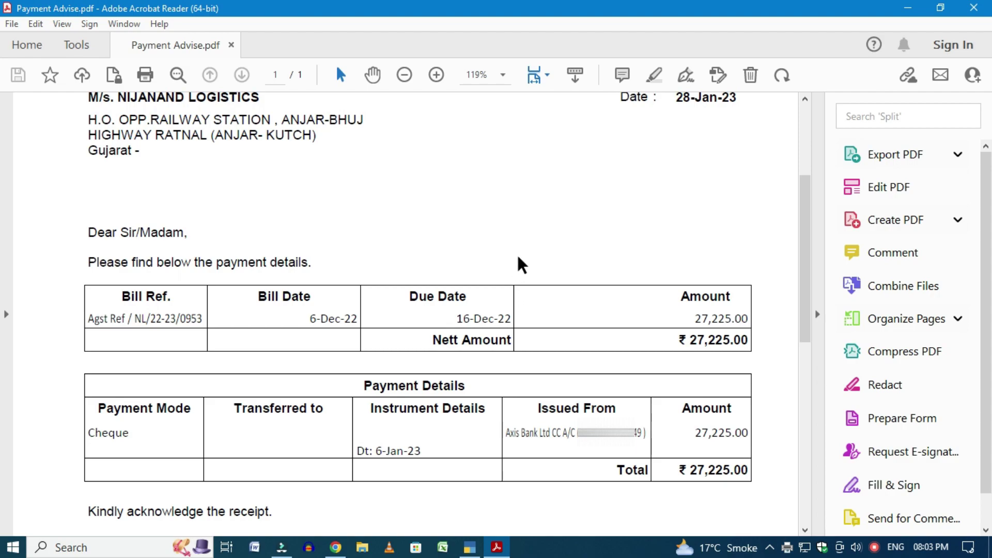
scroll(521, 264, "down", 4)
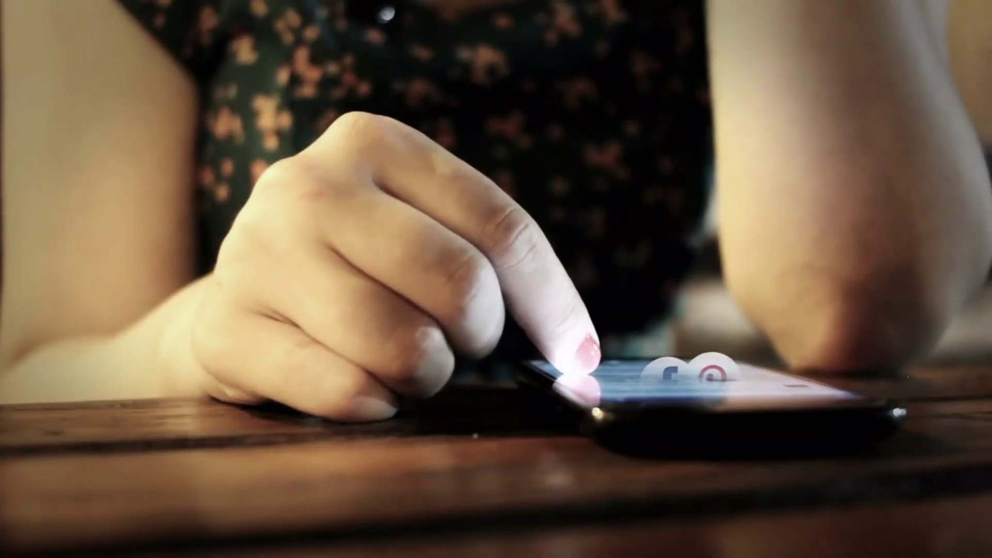